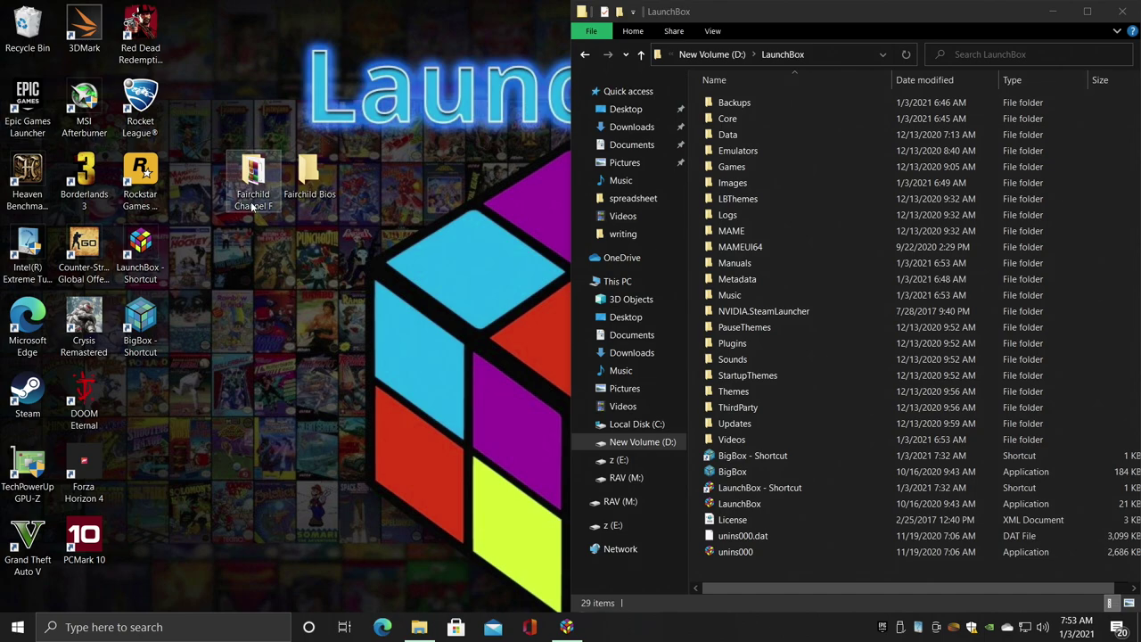
- Look through the game archives in the desktop's Fairchild Channel F folder, and close the folder
click(254, 196)
double_click(255, 196)
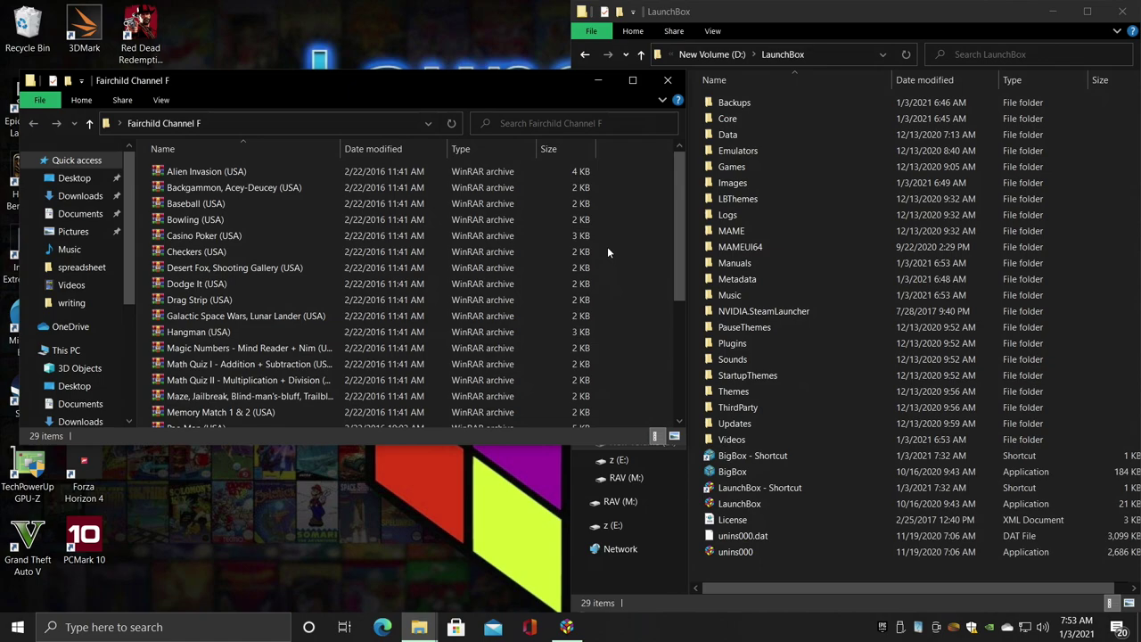
scroll(607, 252, down, 4)
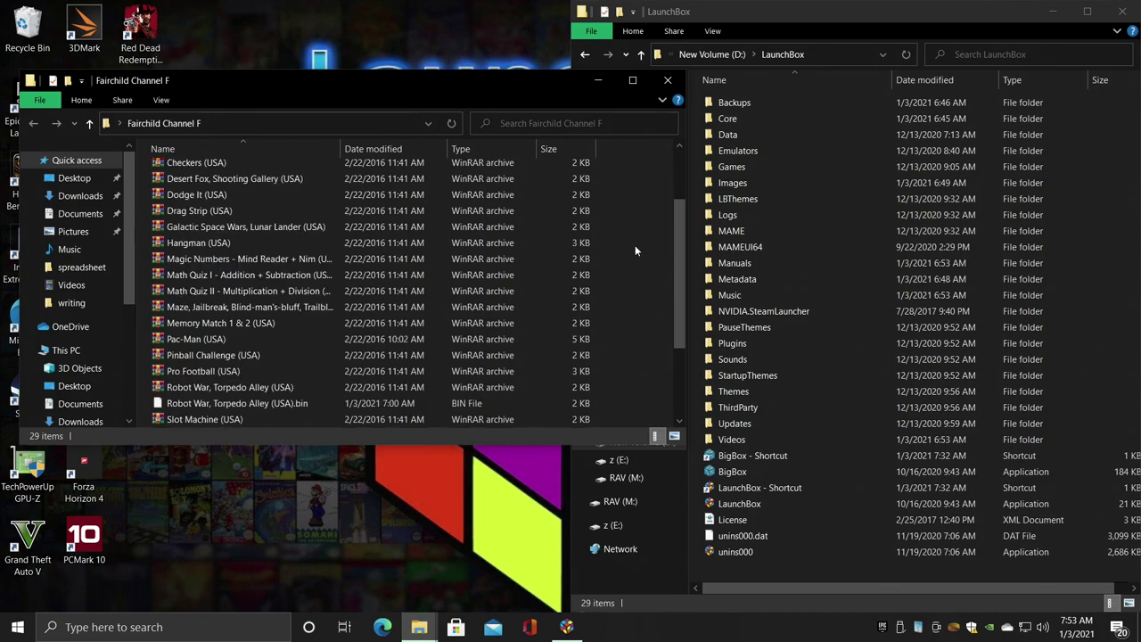
scroll(632, 255, up, 4)
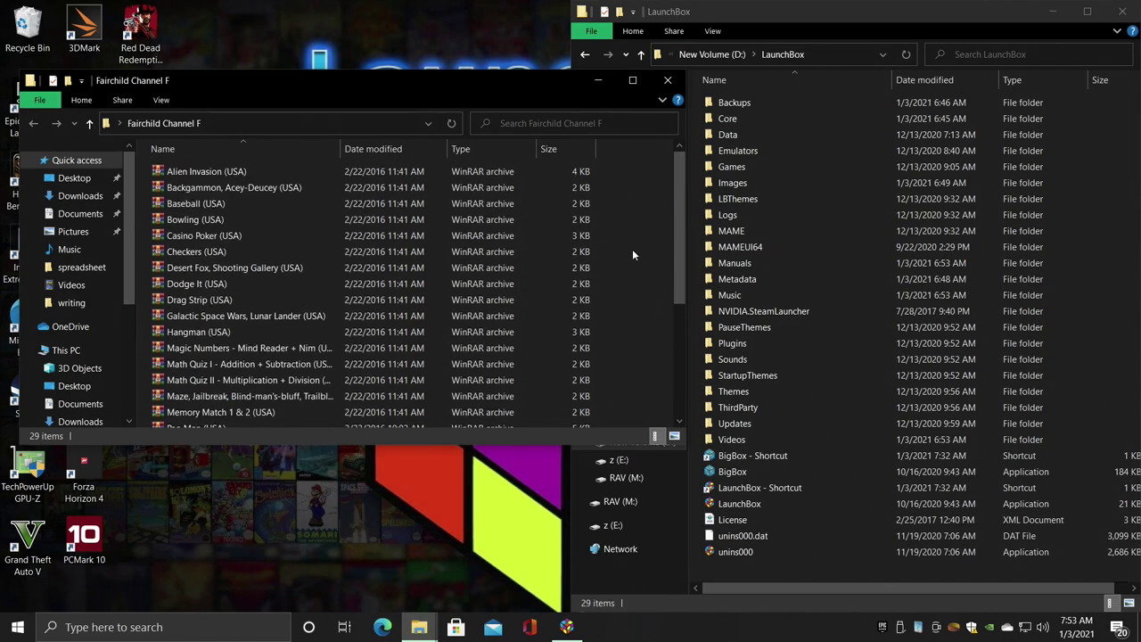
click(666, 80)
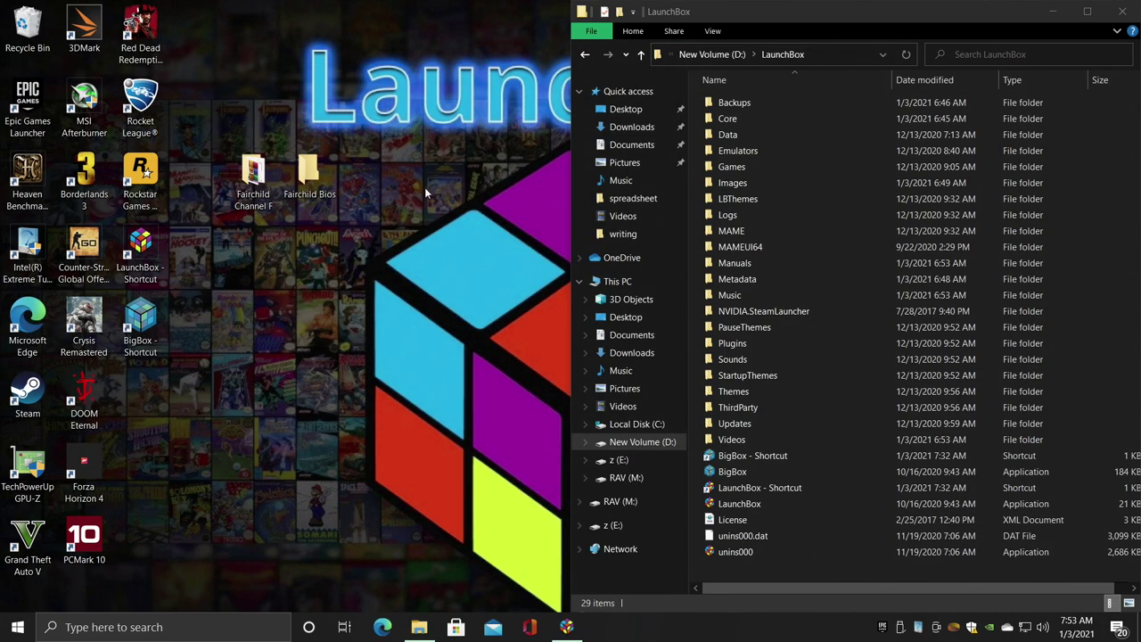
- Open the desktop's Fairchild Bios folder, review its BIOS files, and snap its window beside the LaunchBox folder
double_click(310, 165)
drag(308, 82, 386, 71)
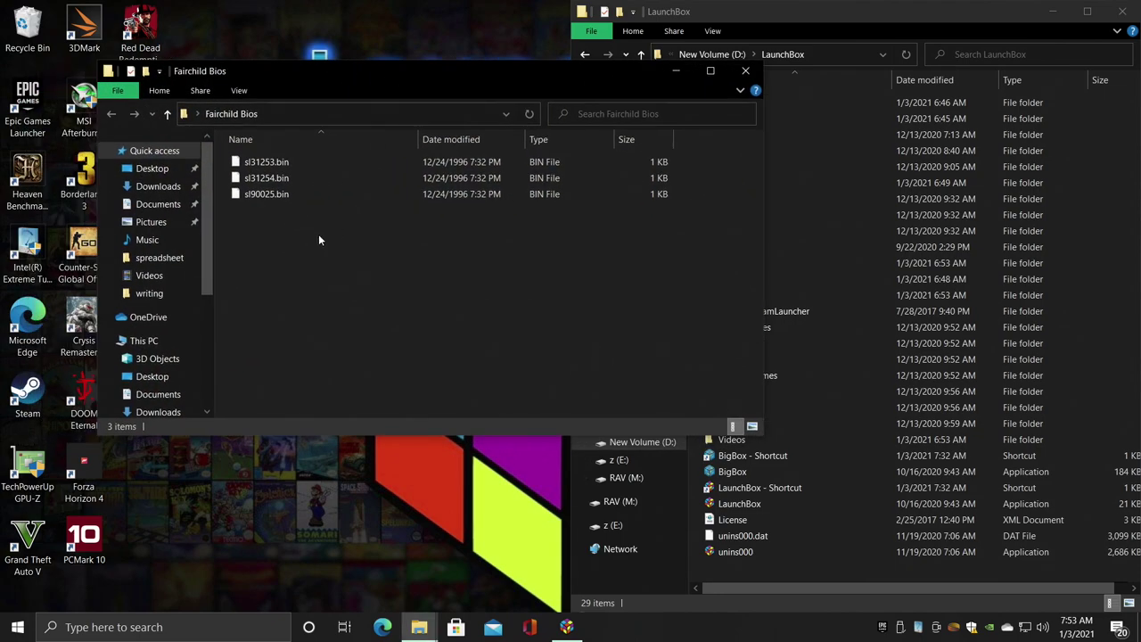
click(268, 177)
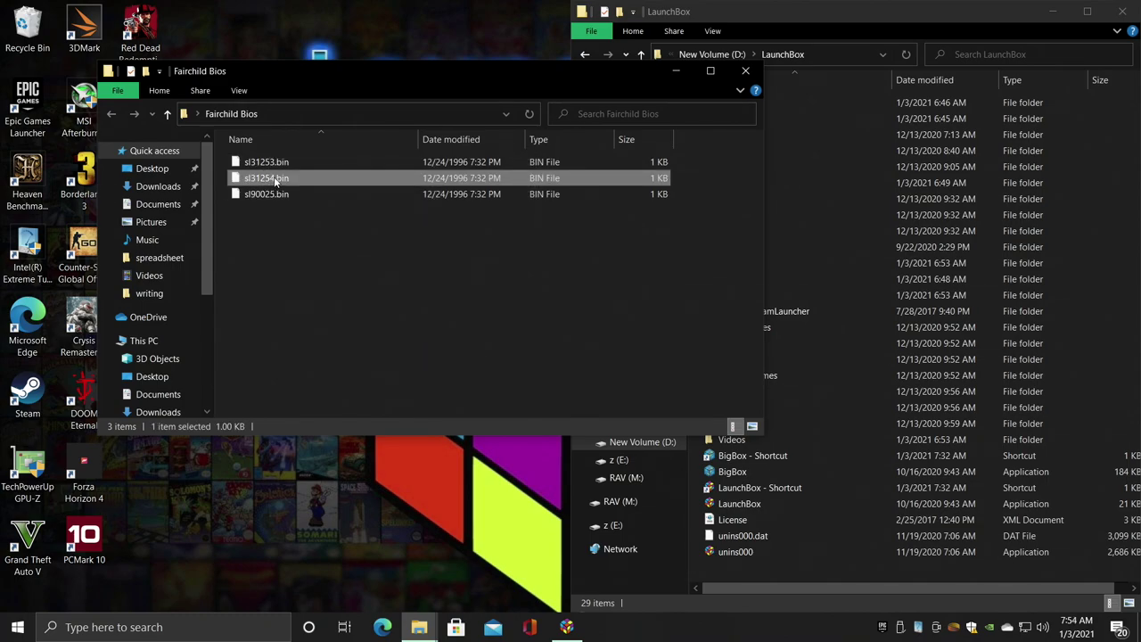
click(270, 195)
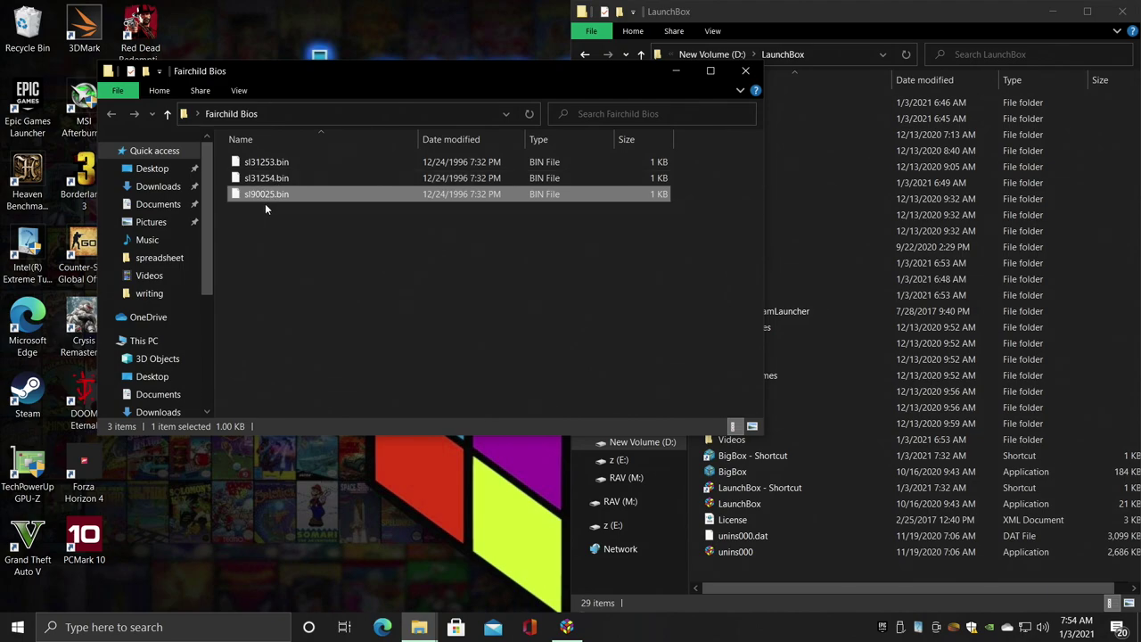
click(265, 207)
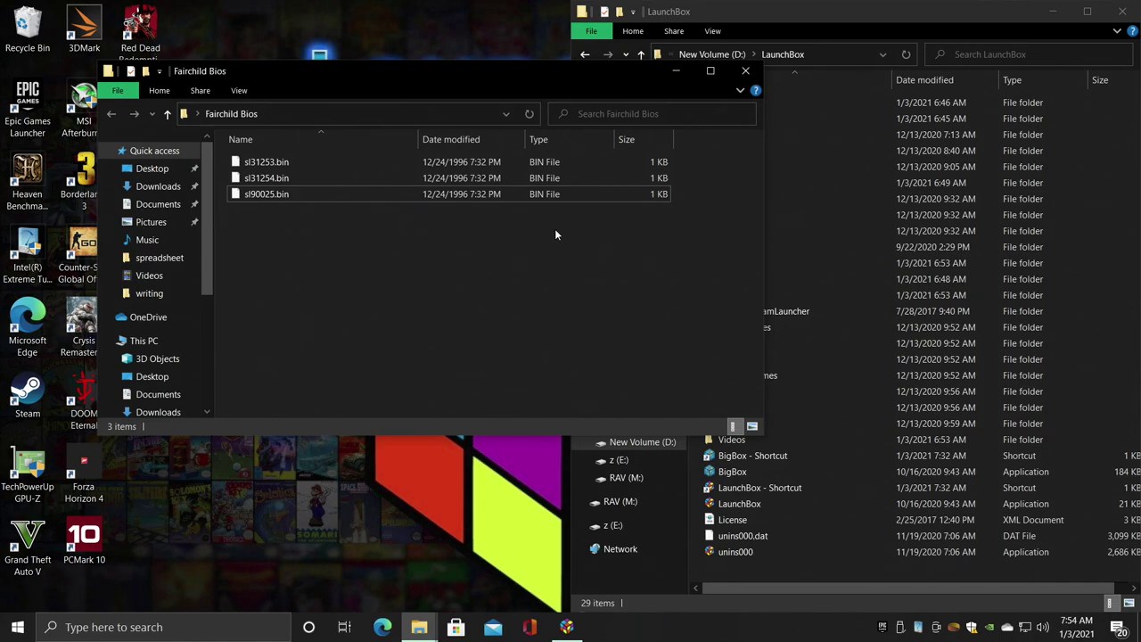
drag(621, 78, 2, 84)
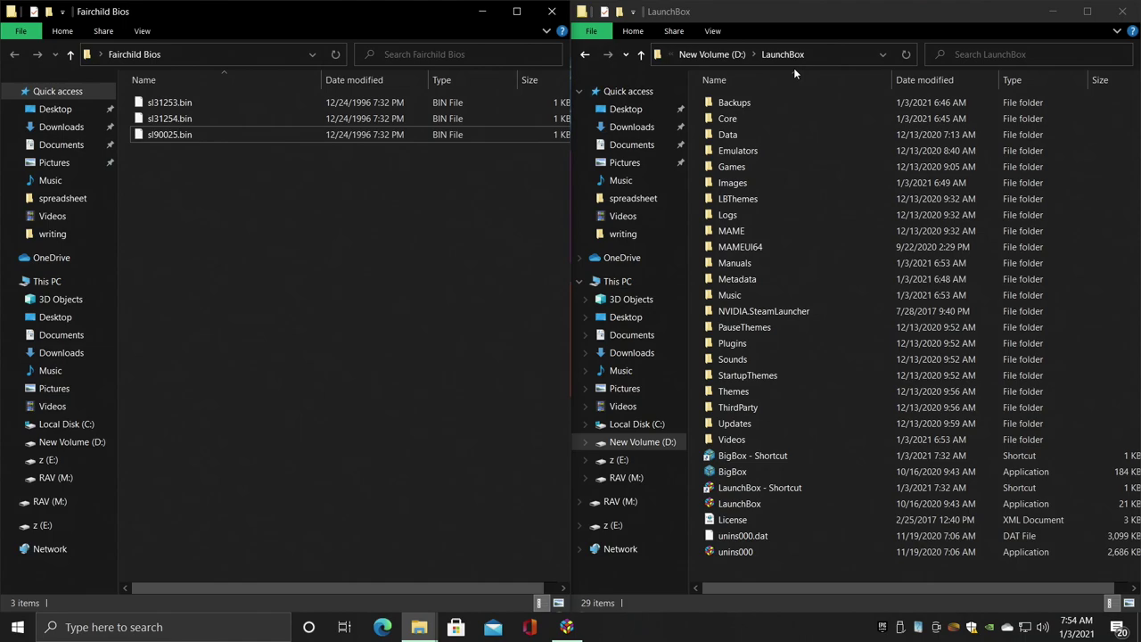
- Launch the retroarch application from the RetroArch folder inside LaunchBox's Emulators folder
double_click(747, 152)
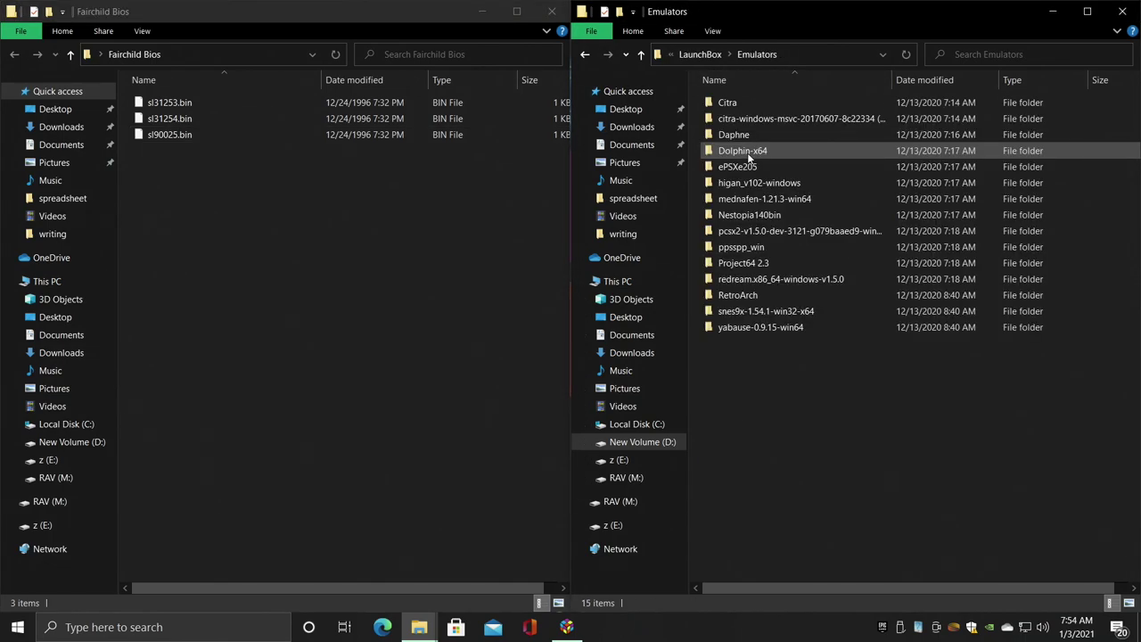
double_click(747, 296)
scroll(776, 362, down, 20)
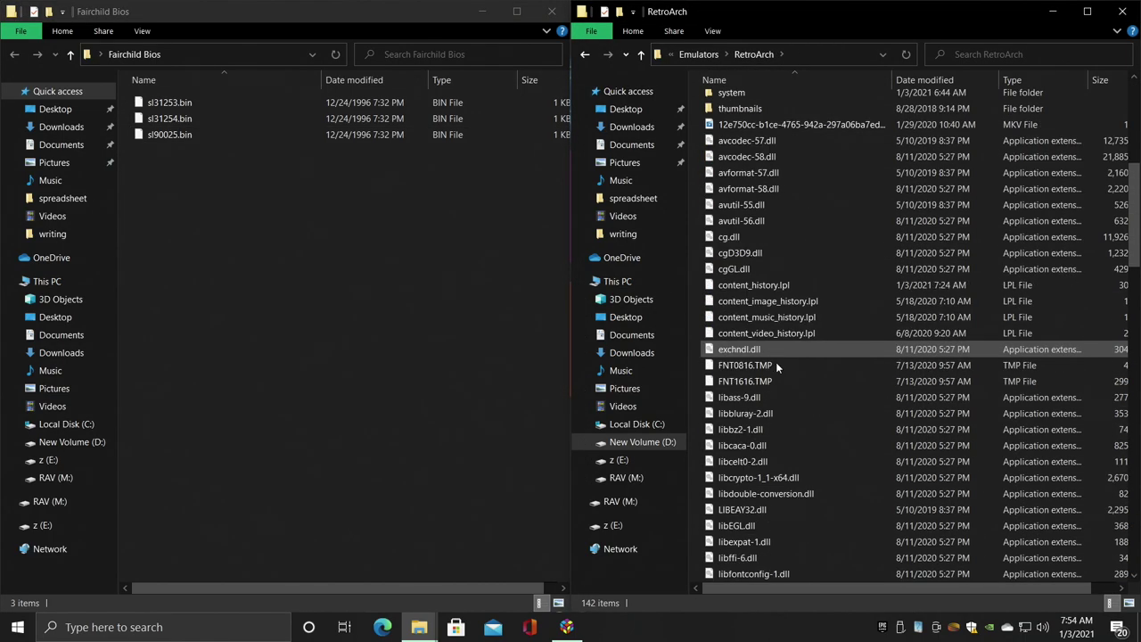
scroll(784, 378, down, 5)
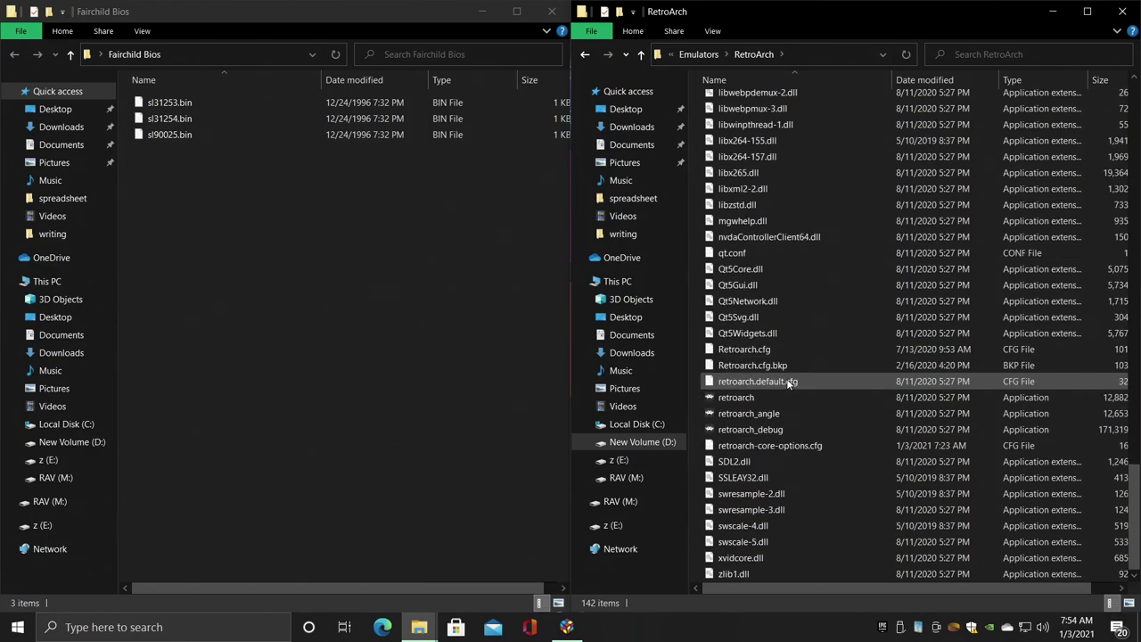
double_click(770, 399)
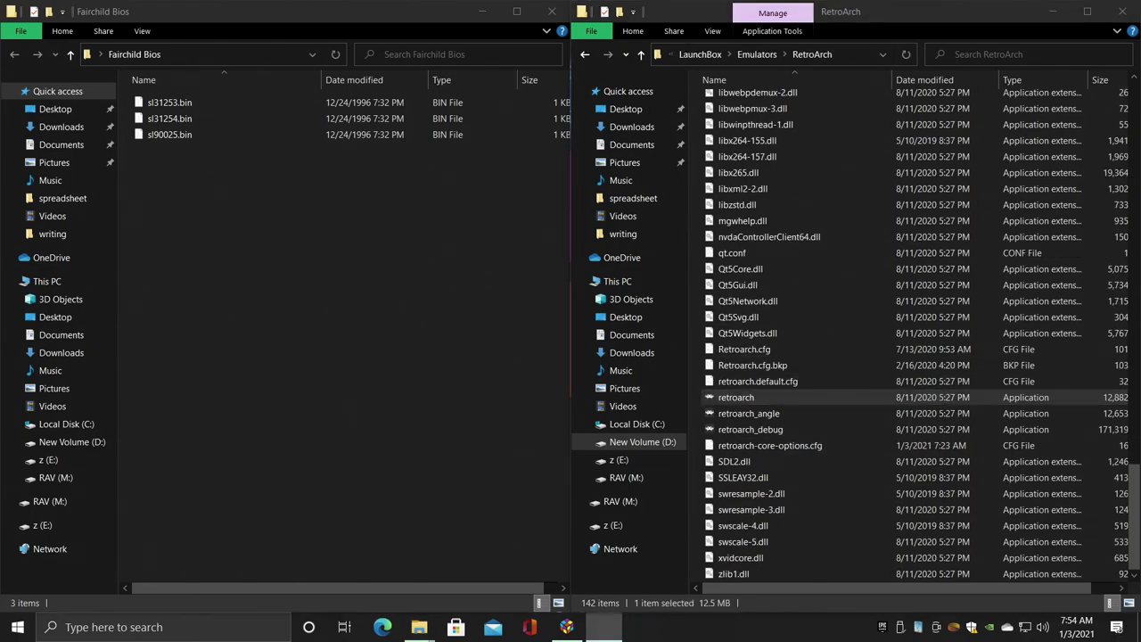
- Download the Fairchild ChannelF (FreeChaF) core through the online updater's Core Downloader, and return to the main menu
key(Down)
key(Down)
key(Down)
key(Down)
key(Up)
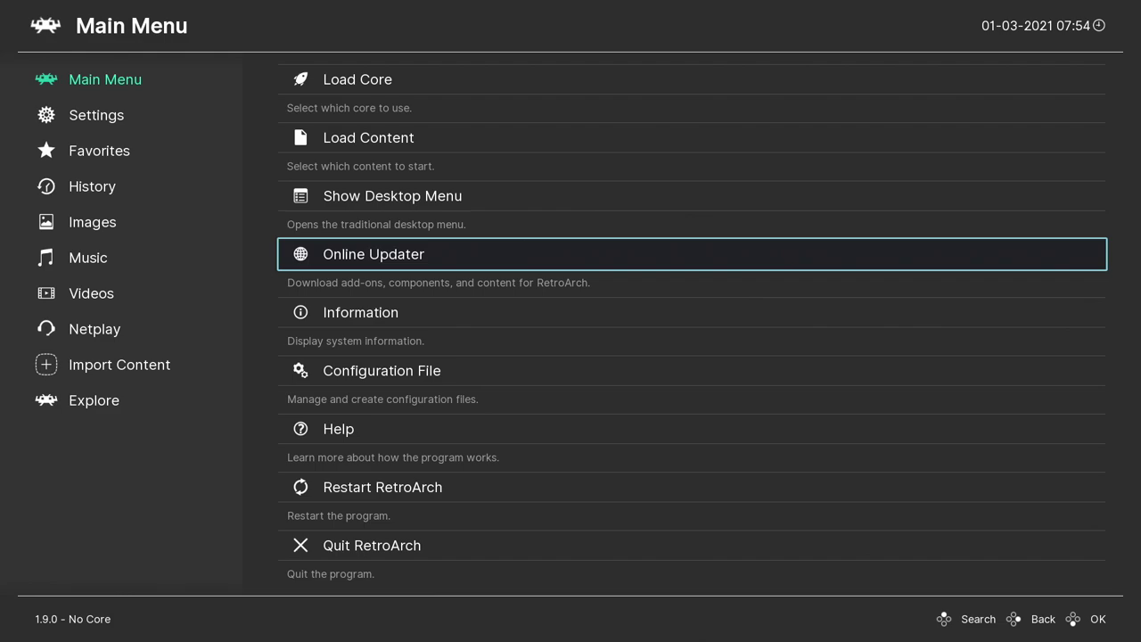
key(Return)
key(Return)
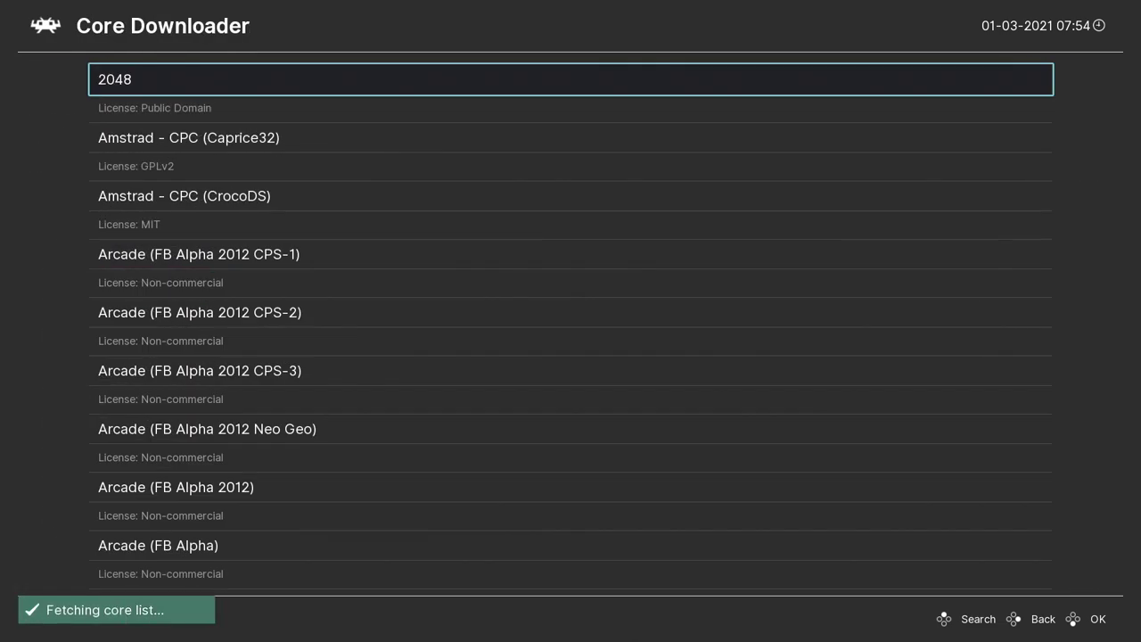
key(Down)
key(Down)
key(Down)
key(Down)
key(Down)
key(Down)
key(Down)
key(Down)
key(Down)
key(Down)
key(Down)
key(Down)
key(Down)
key(Down)
key(Down)
key(Down)
key(Down)
key(Down)
key(Down)
key(Down)
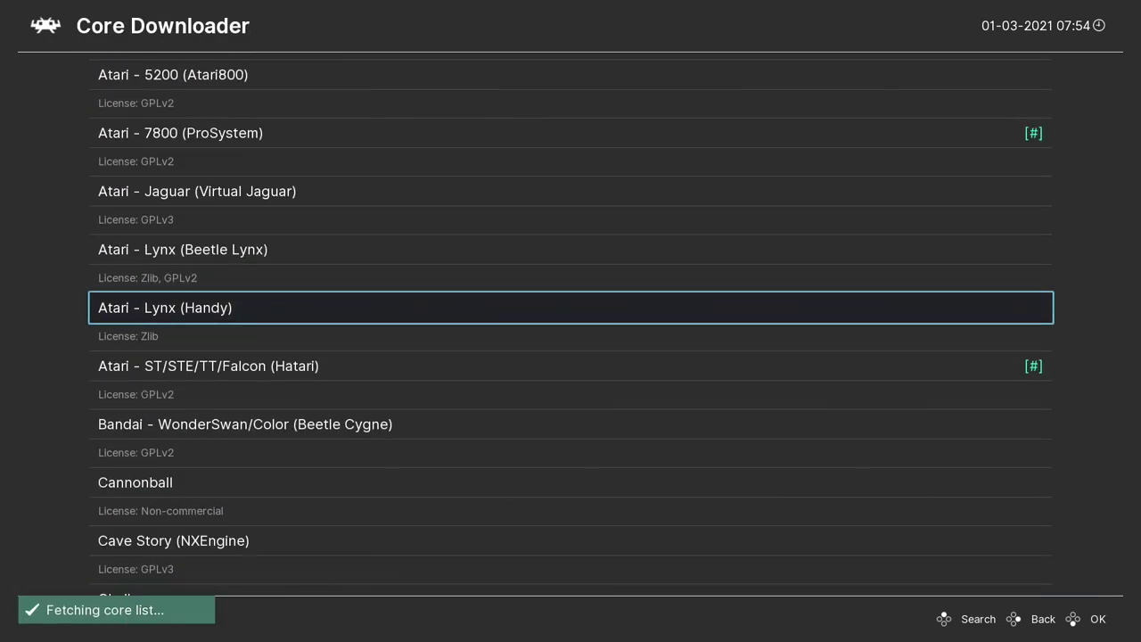
key(Down)
key(Down)
key(Down)
key(Down)
key(Down)
key(Down)
key(Down)
key(Down)
key(Down)
key(Down)
key(Down)
key(Down)
key(Down)
key(Down)
key(Down)
key(Down)
key(Down)
key(Down)
key(Down)
key(Down)
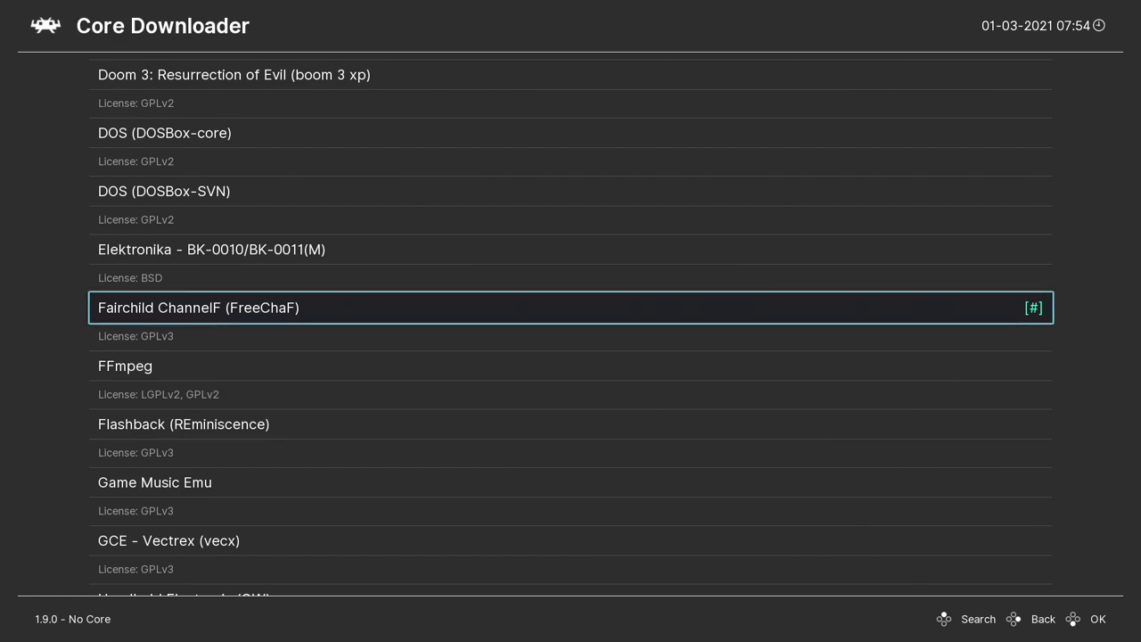
key(Return)
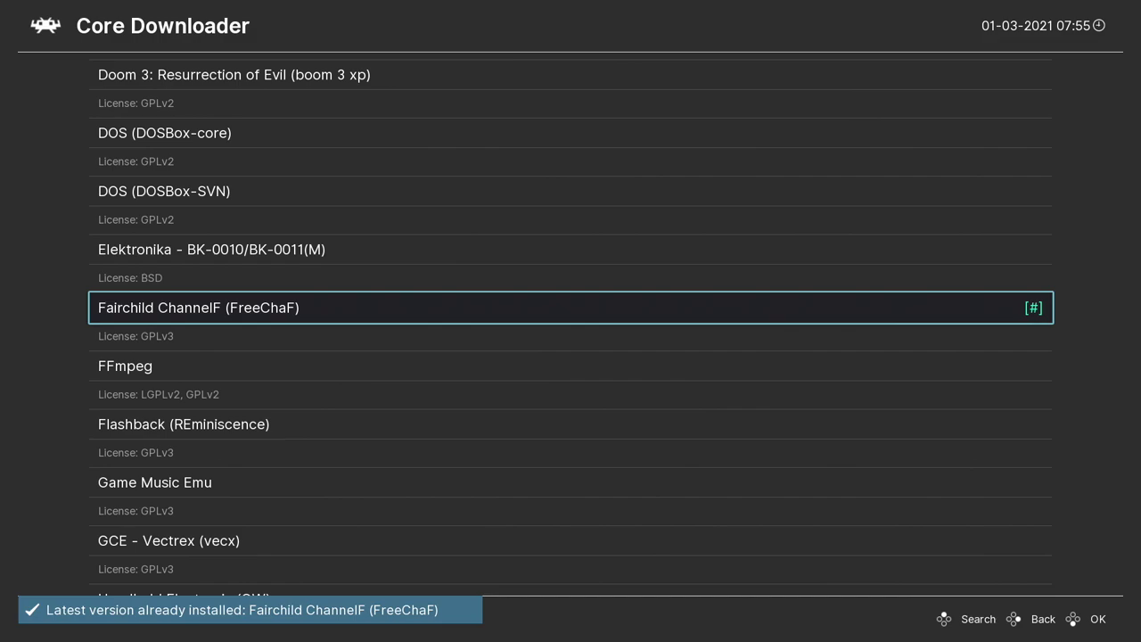
key(BackSpace)
key(BackSpace)
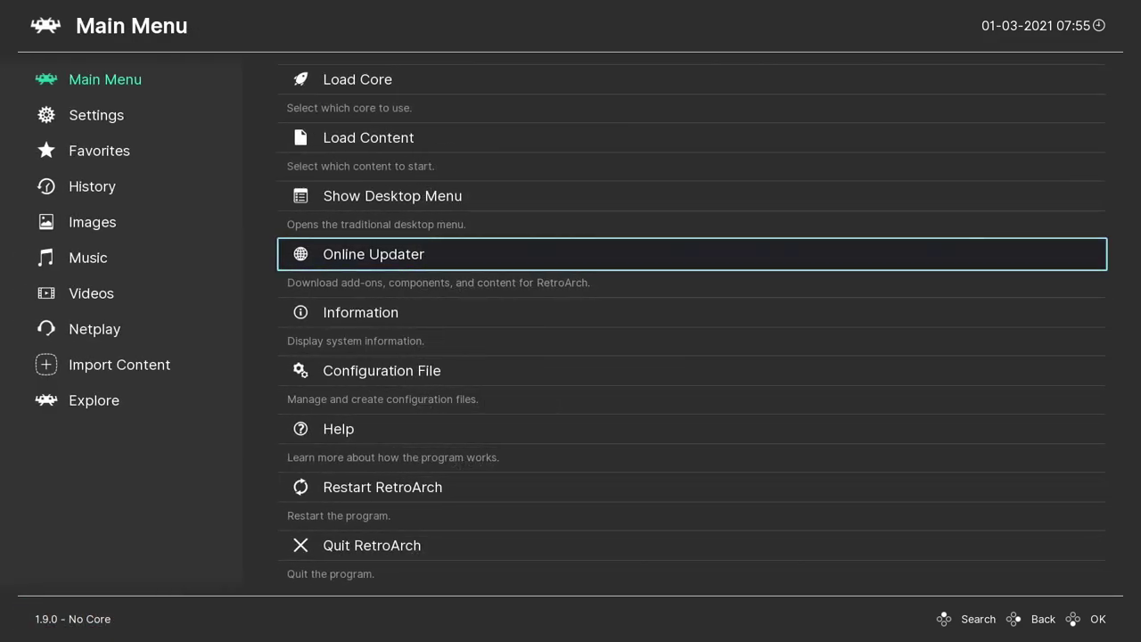
- Load the installed Fairchild ChannelF (FreeChaF) core
key(Up)
key(Up)
key(Up)
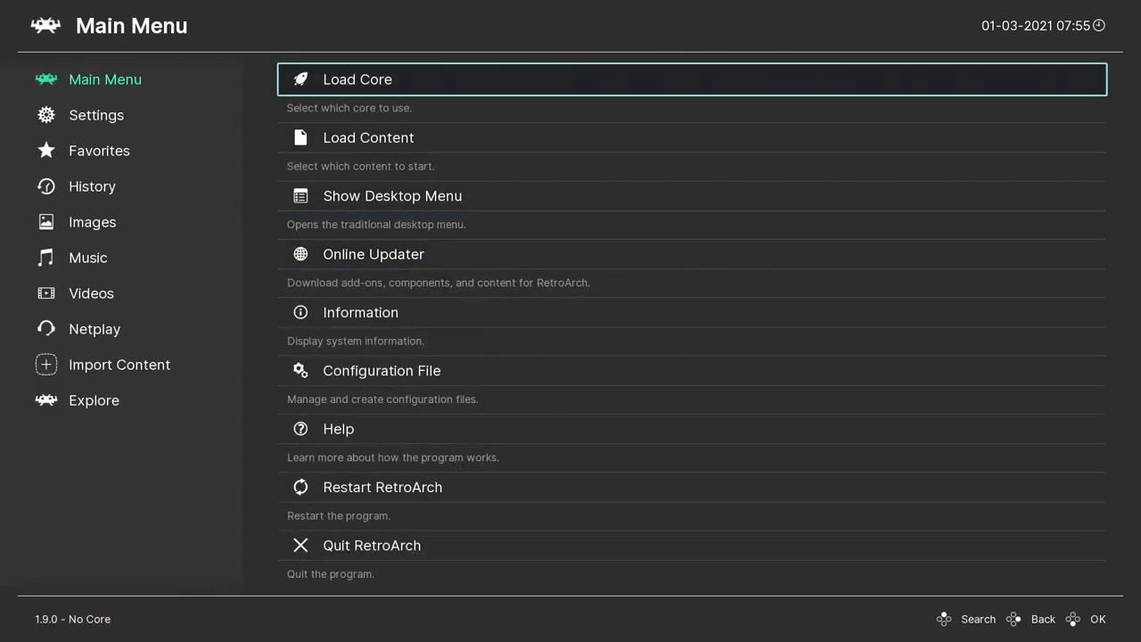
key(Return)
key(Down)
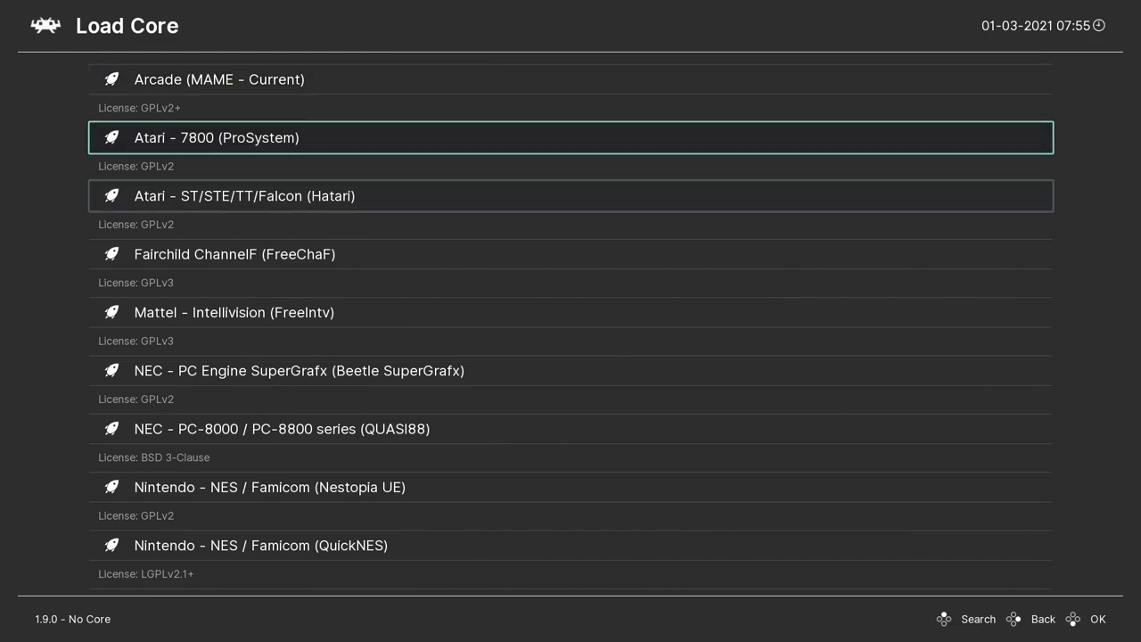
key(Down)
key(Down)
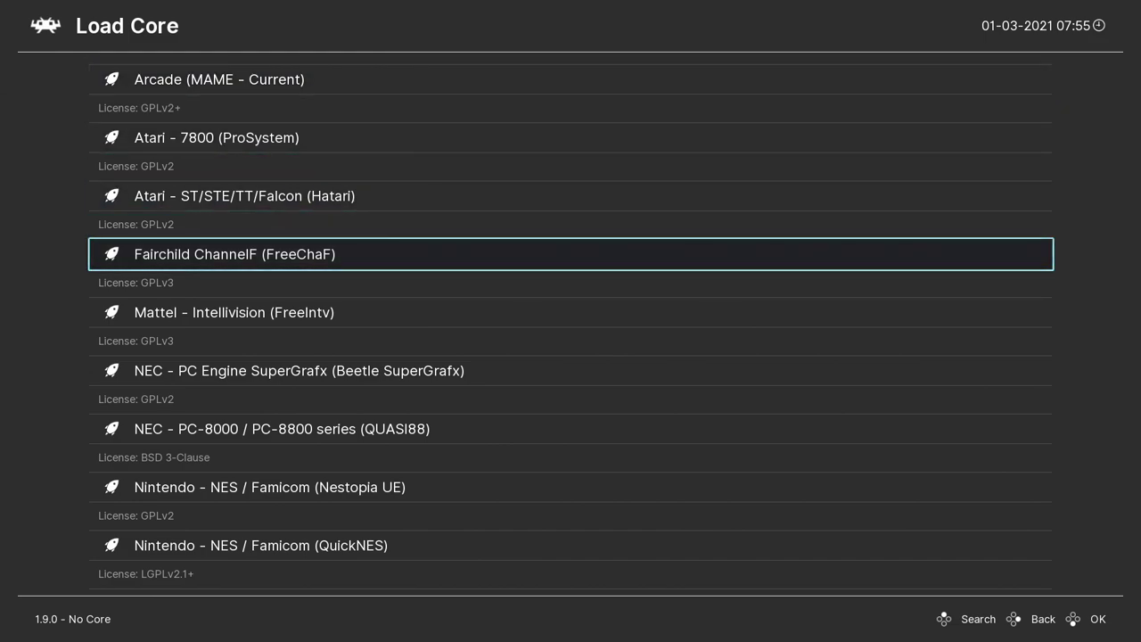
key(Return)
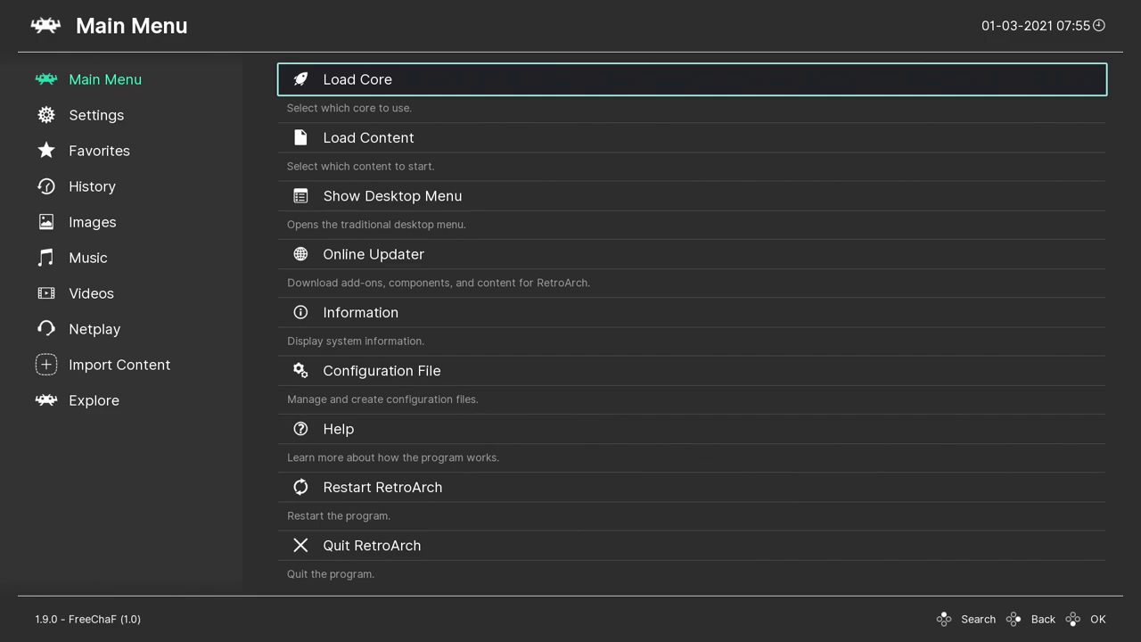
- Examine the loaded core's information for its supported extensions and required firmware files, and exit RetroArch
key(Down)
key(Down)
key(Down)
key(Down)
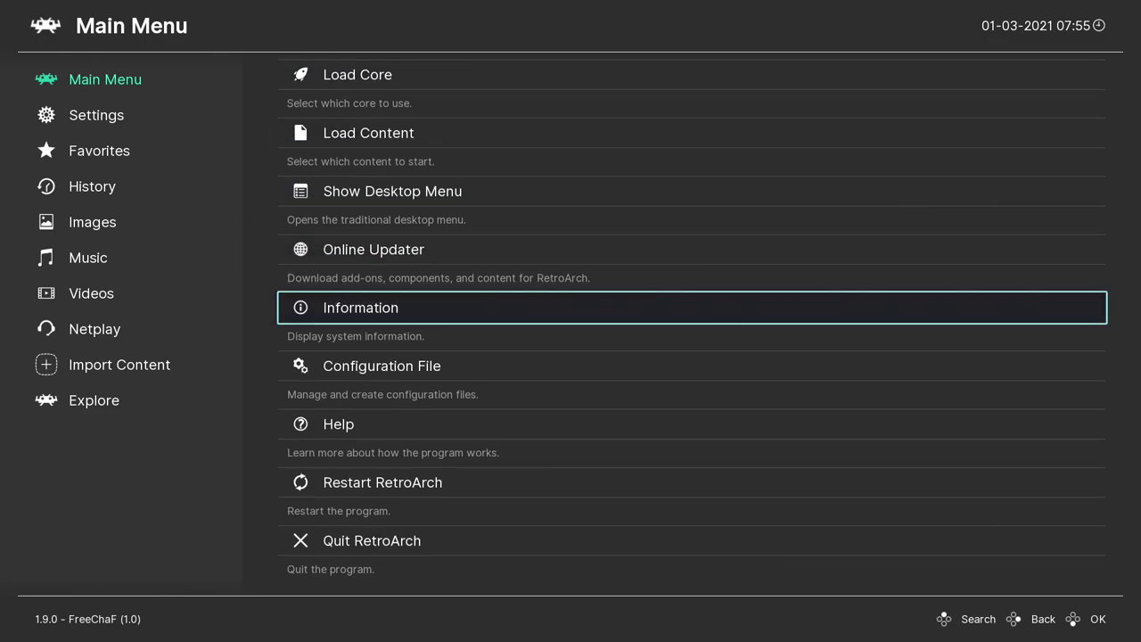
key(Return)
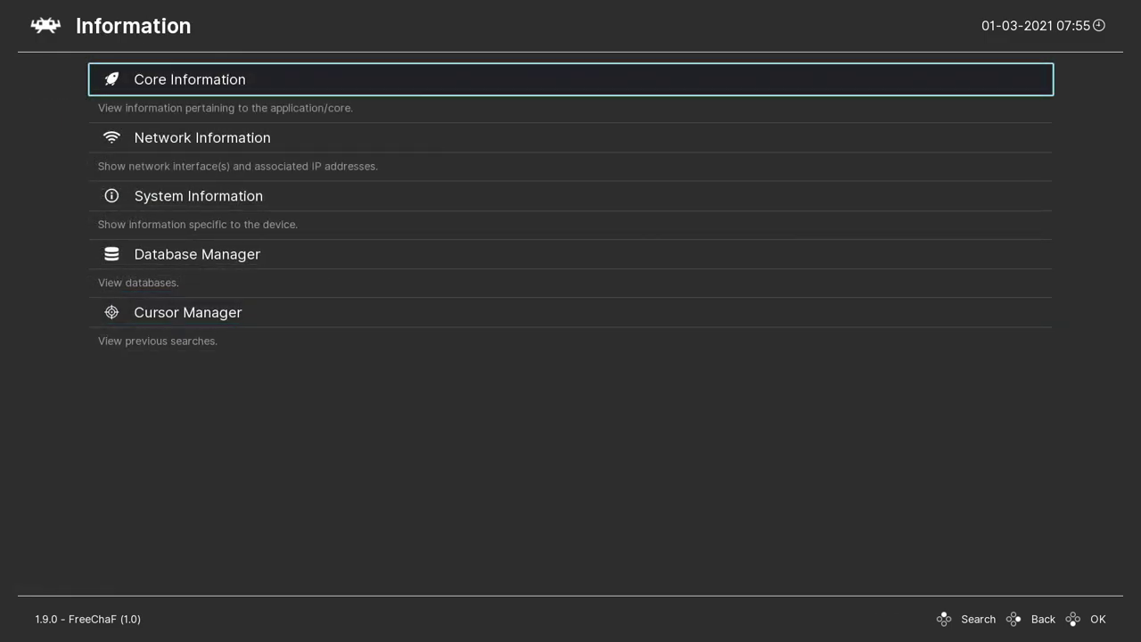
key(Return)
key(Down)
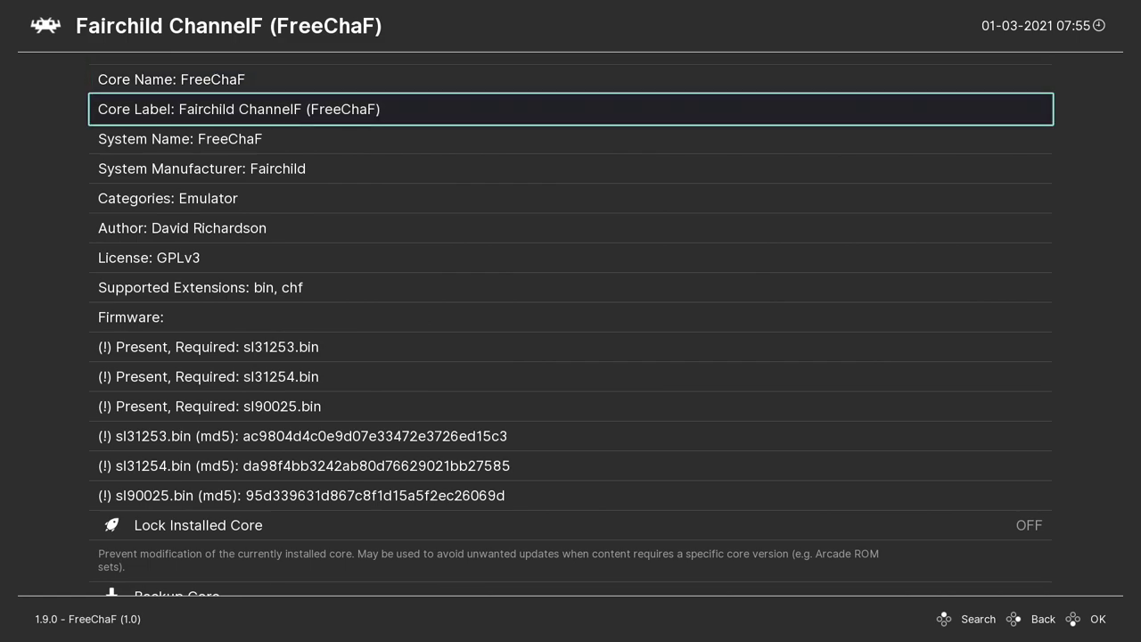
key(Down)
key(Down)
key(Down)
key(Down)
key(Down)
key(Down)
key(Down)
key(Down)
key(Down)
key(Down)
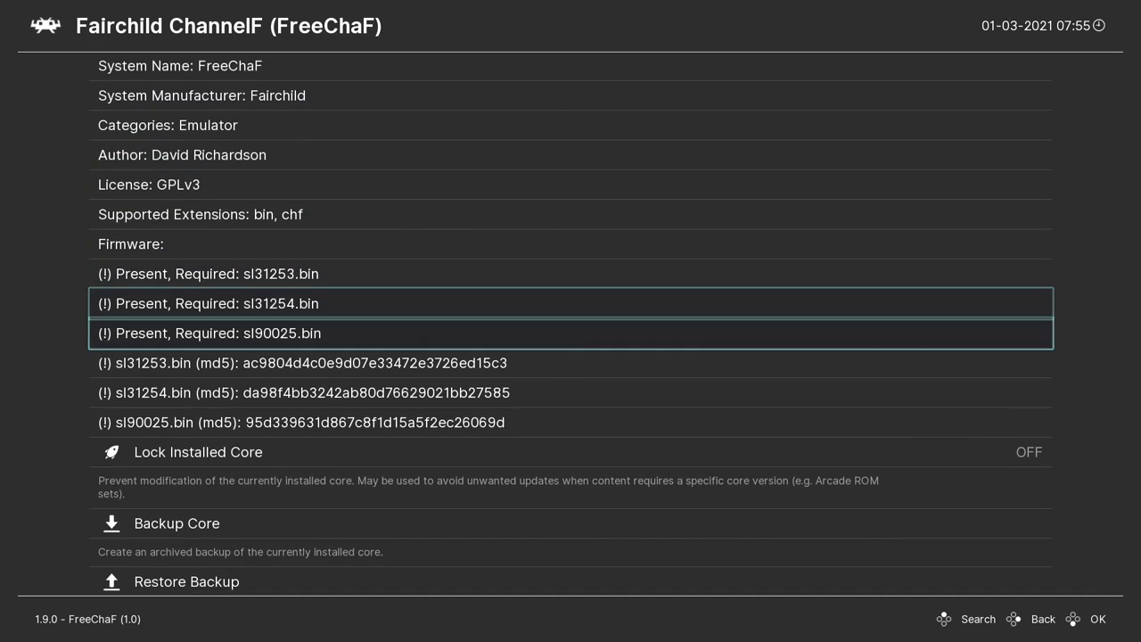
key(Down)
key(Down)
key(Down)
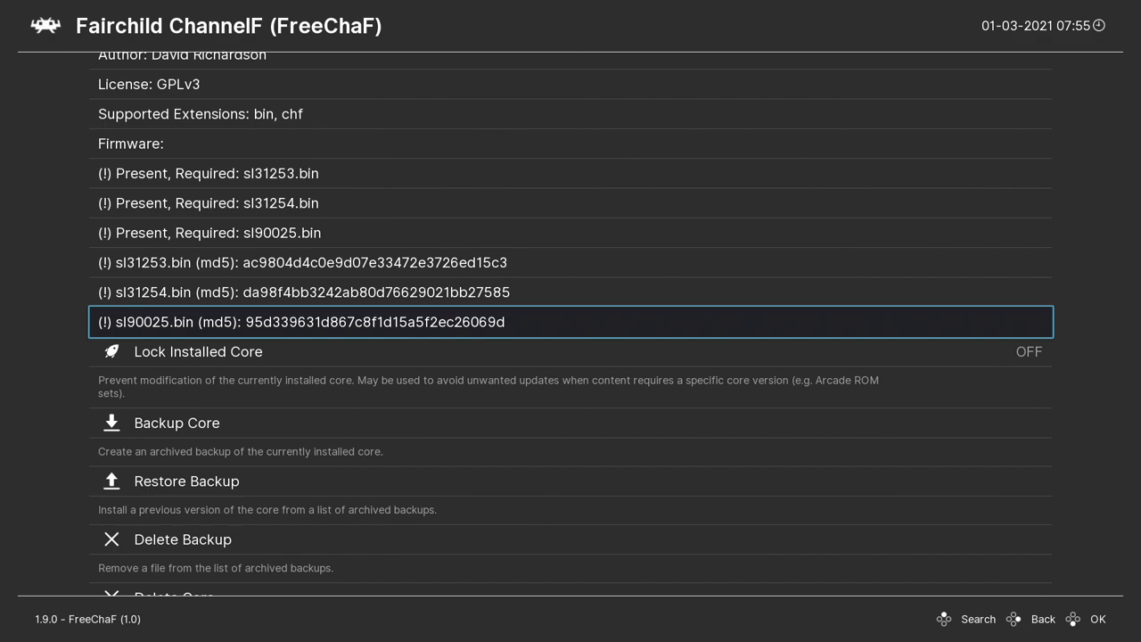
key(Up)
key(Up)
key(Up)
key(Up)
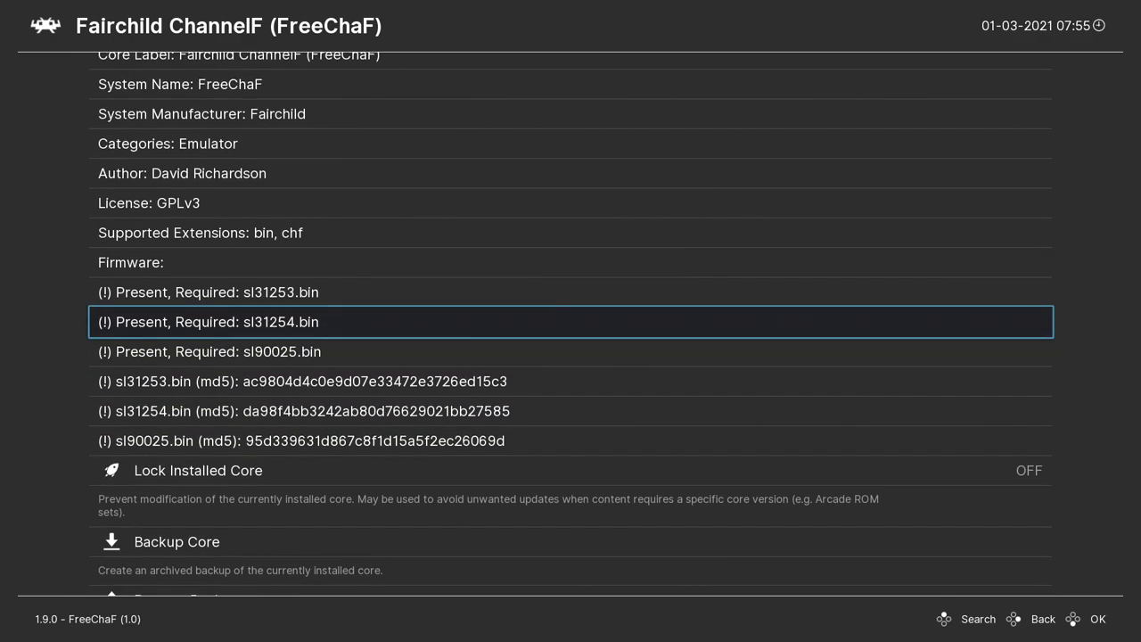
key(Up)
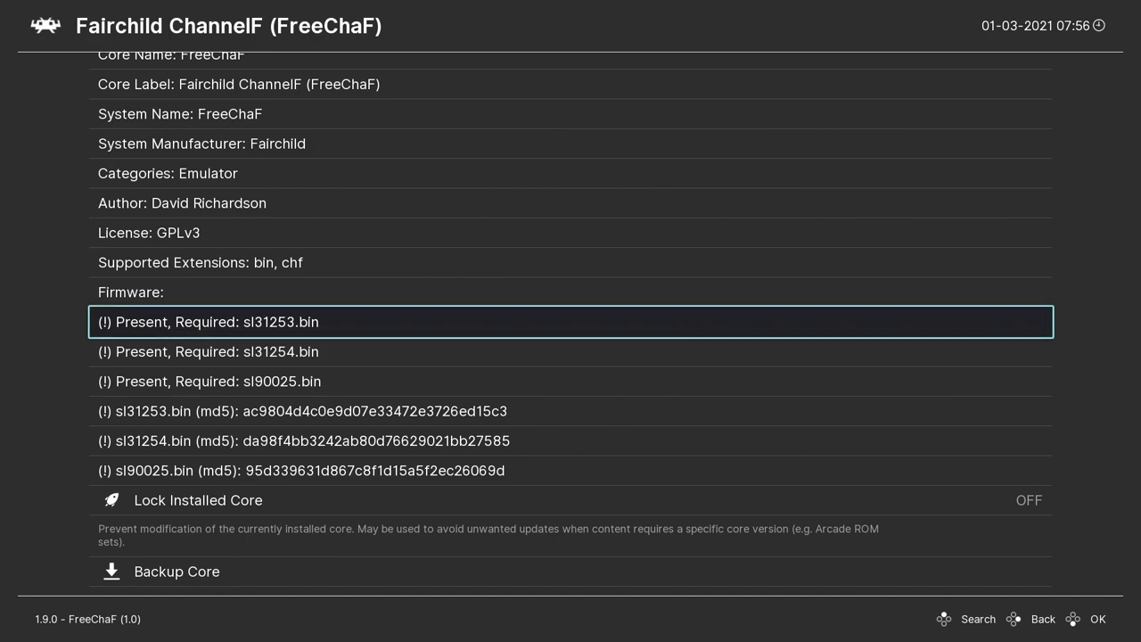
key(Down)
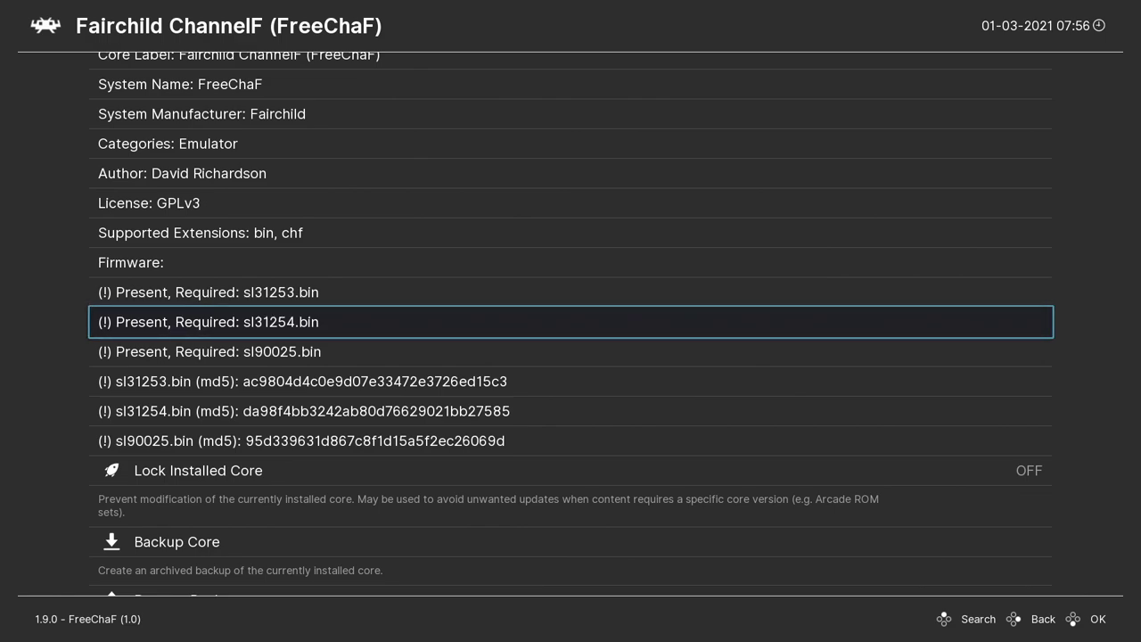
key(Down)
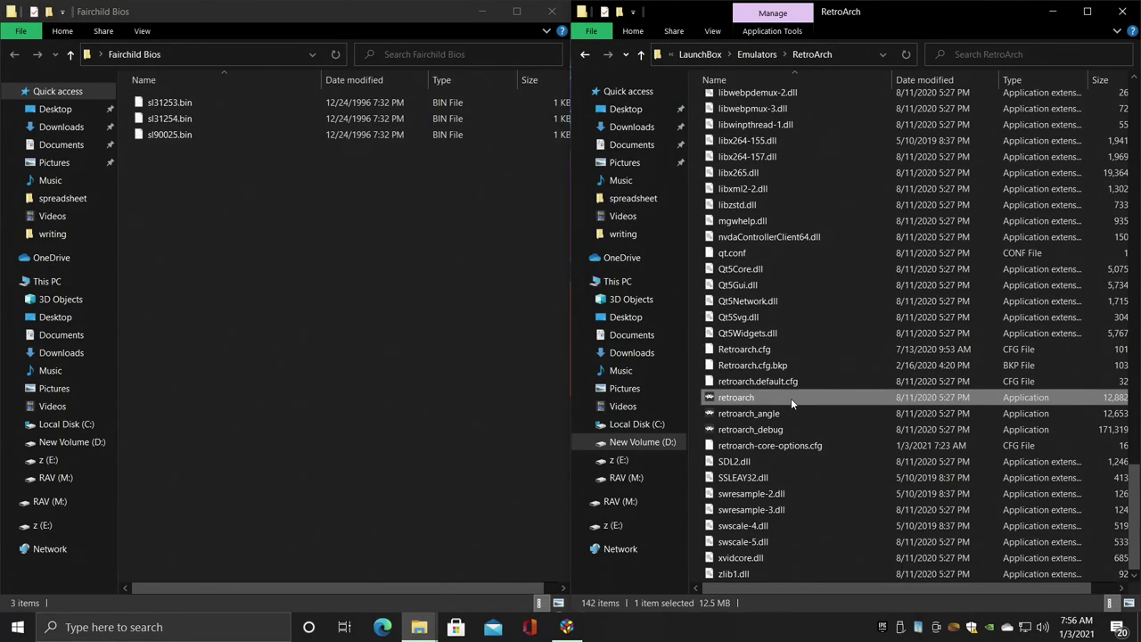
- Copy sl31253.bin, sl31254.bin and sl90025.bin from Fairchild Bios into RetroArch's system folder, replacing the existing files, and close both folder windows
click(380, 391)
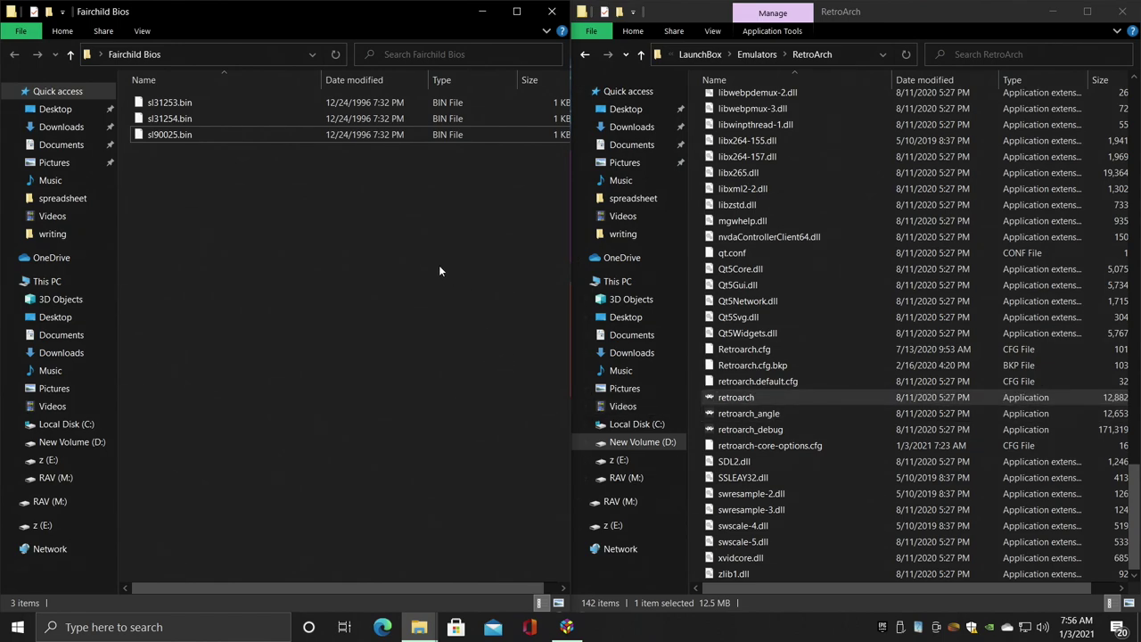
drag(423, 250, 239, 104)
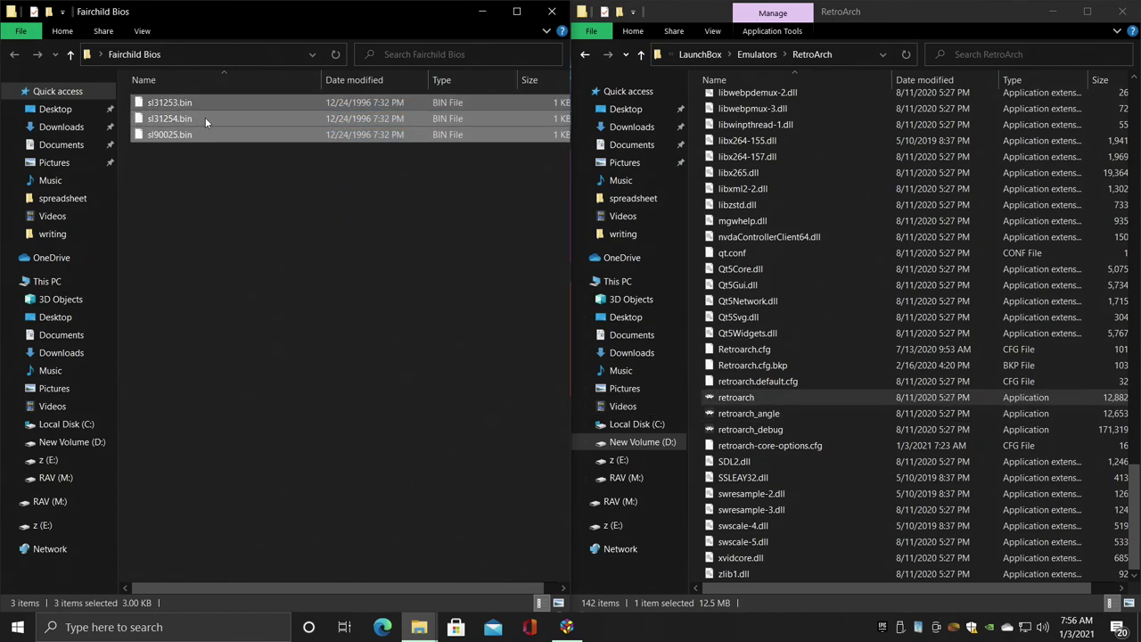
scroll(758, 267, up, 10)
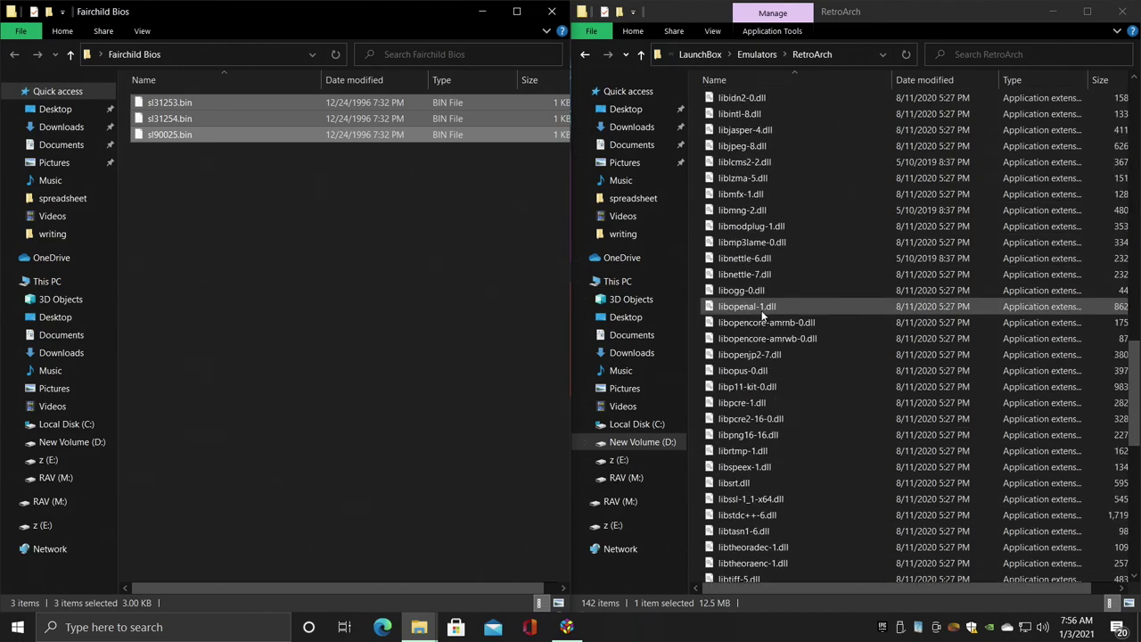
scroll(762, 317, up, 20)
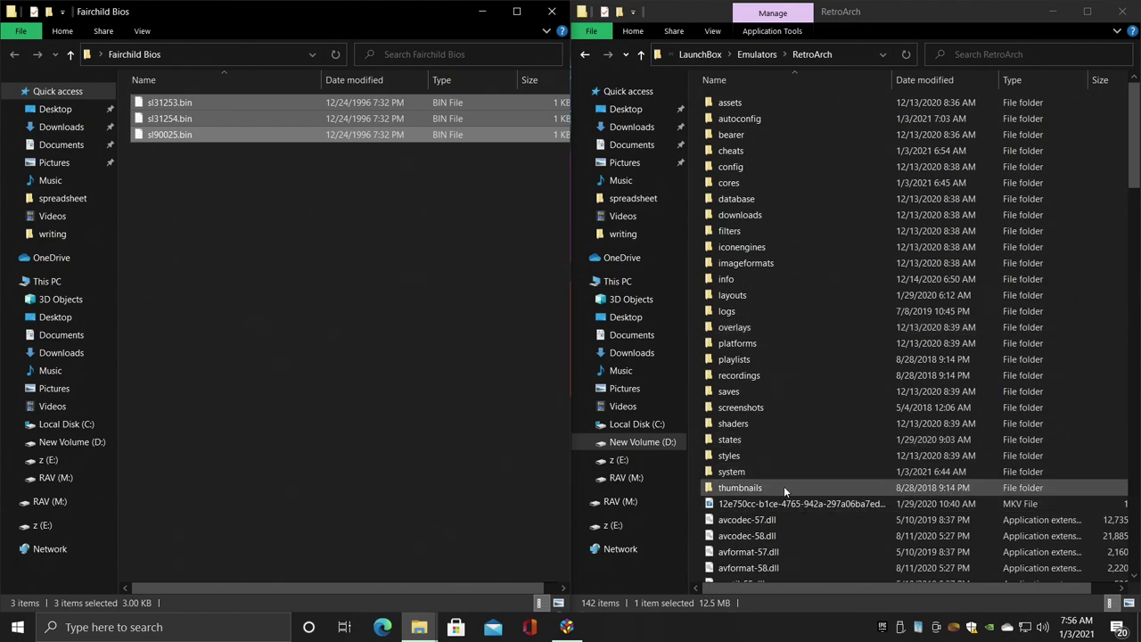
double_click(774, 471)
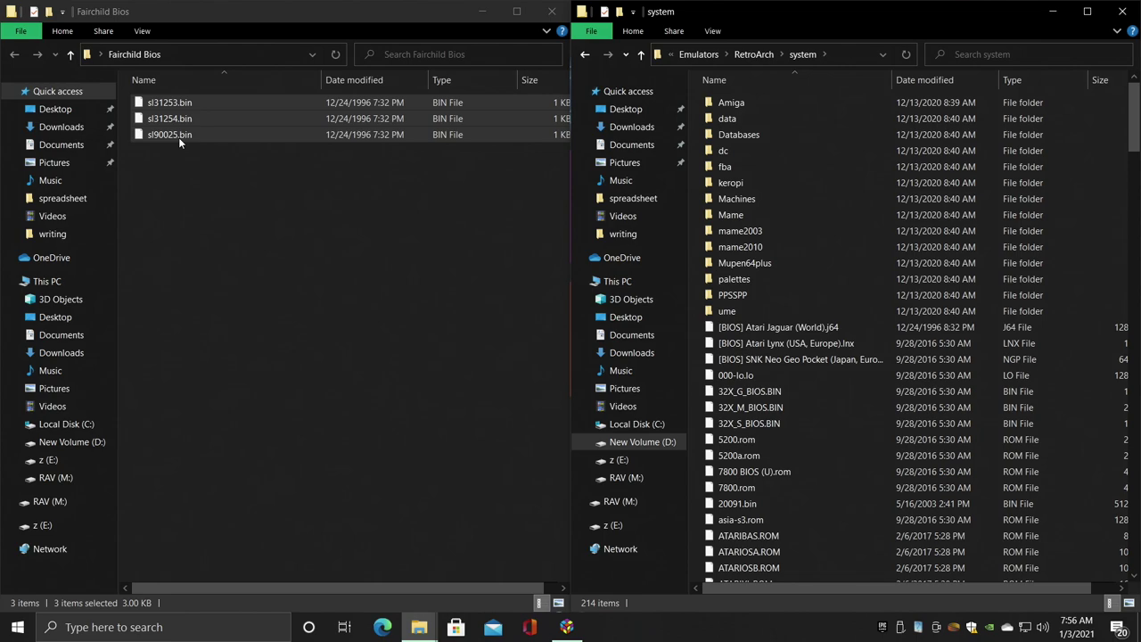
drag(179, 137, 873, 517)
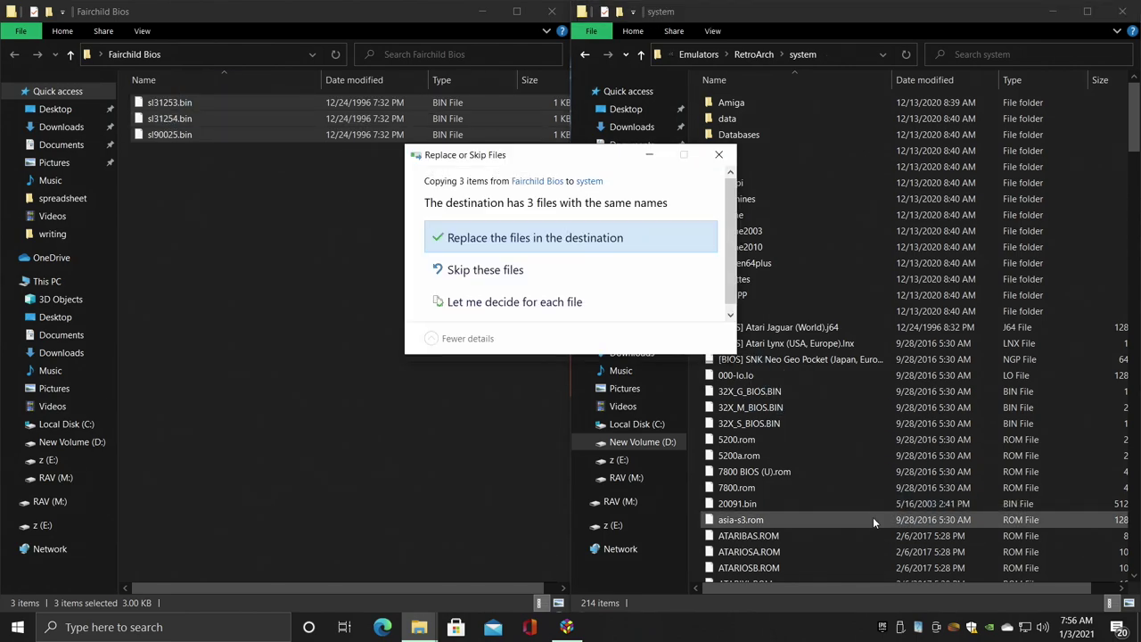
click(486, 245)
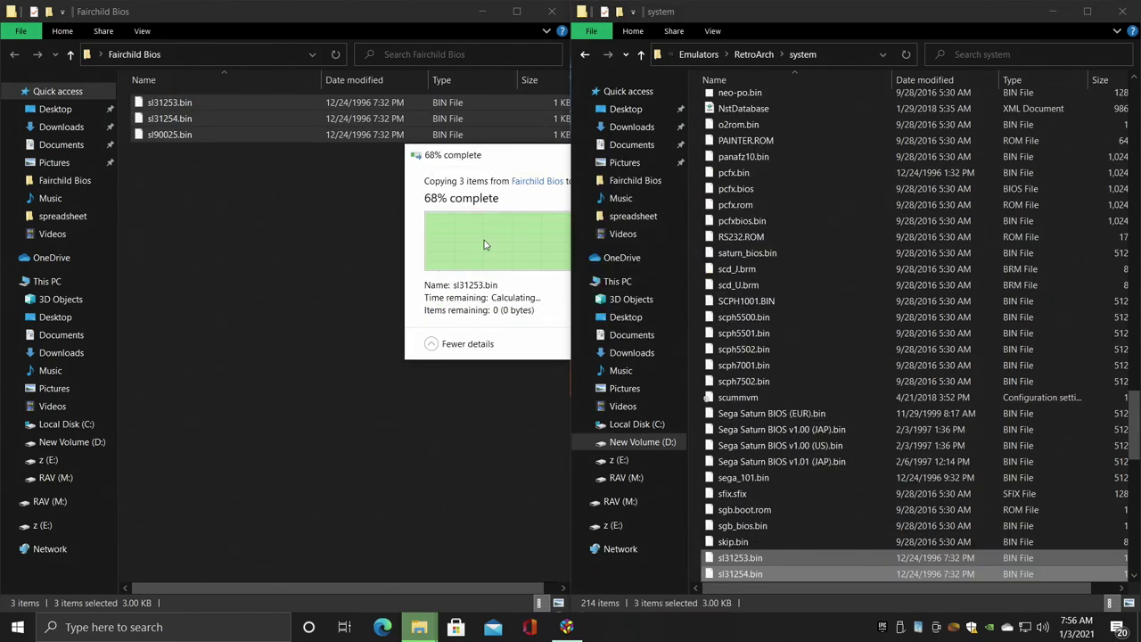
click(473, 386)
scroll(891, 472, down, 3)
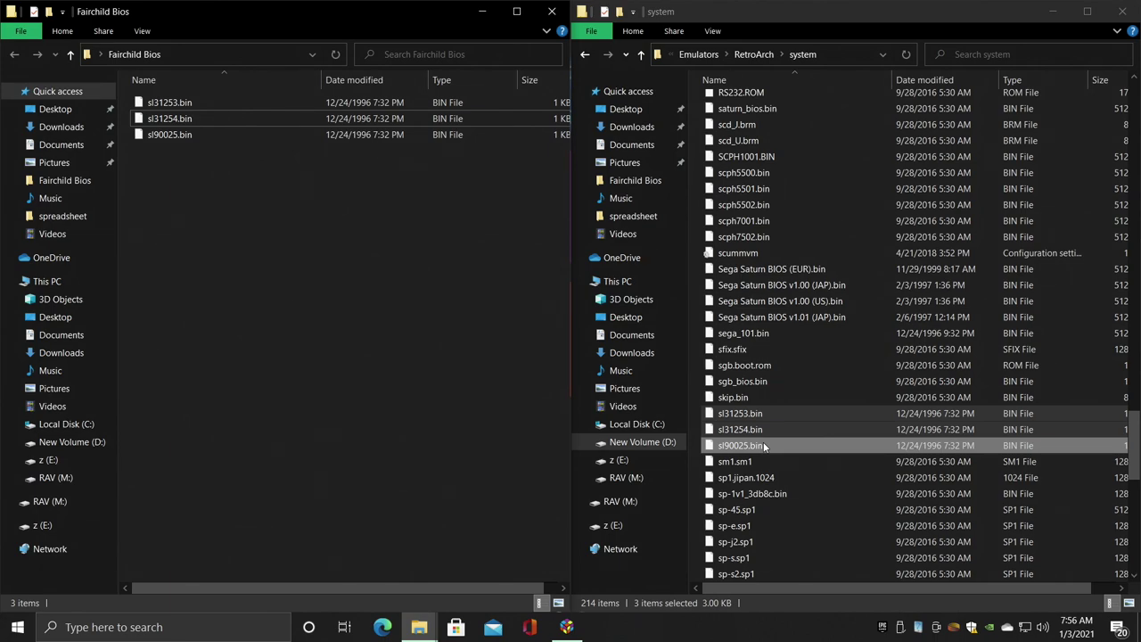
click(1122, 11)
click(552, 11)
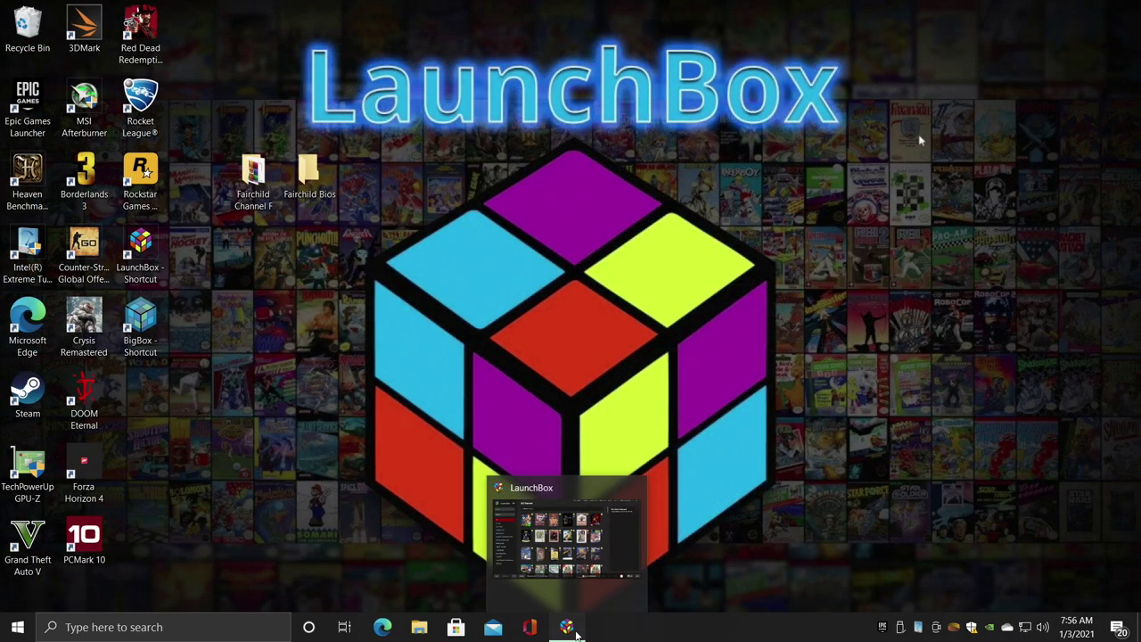
- Switch to LaunchBox and open the Retroarch entry in the emulator manager for editing
click(576, 629)
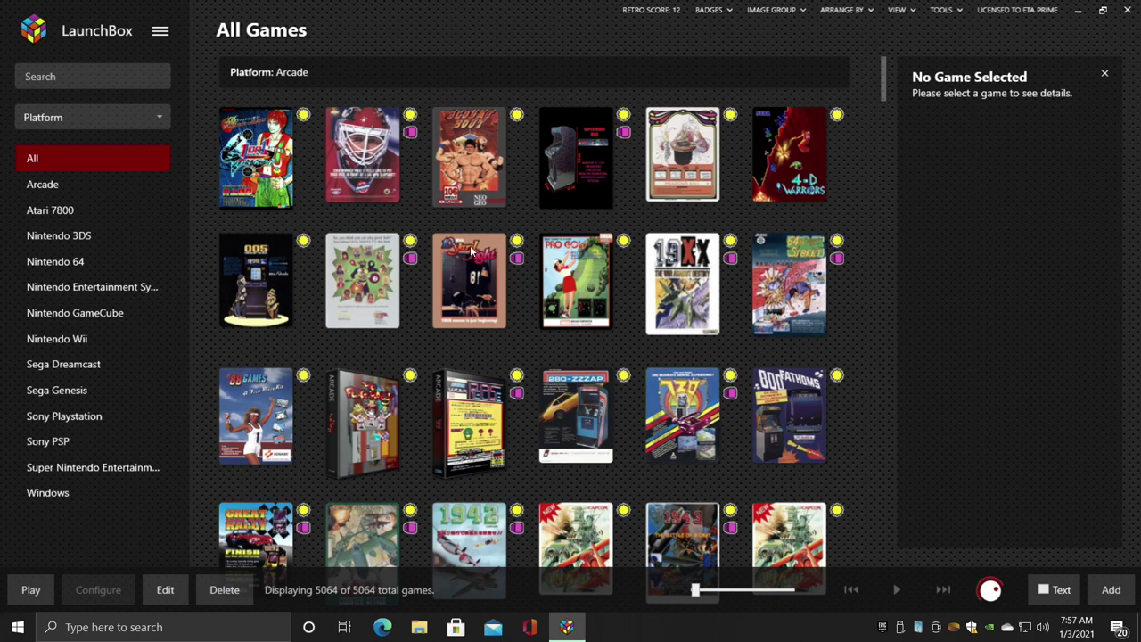
click(162, 31)
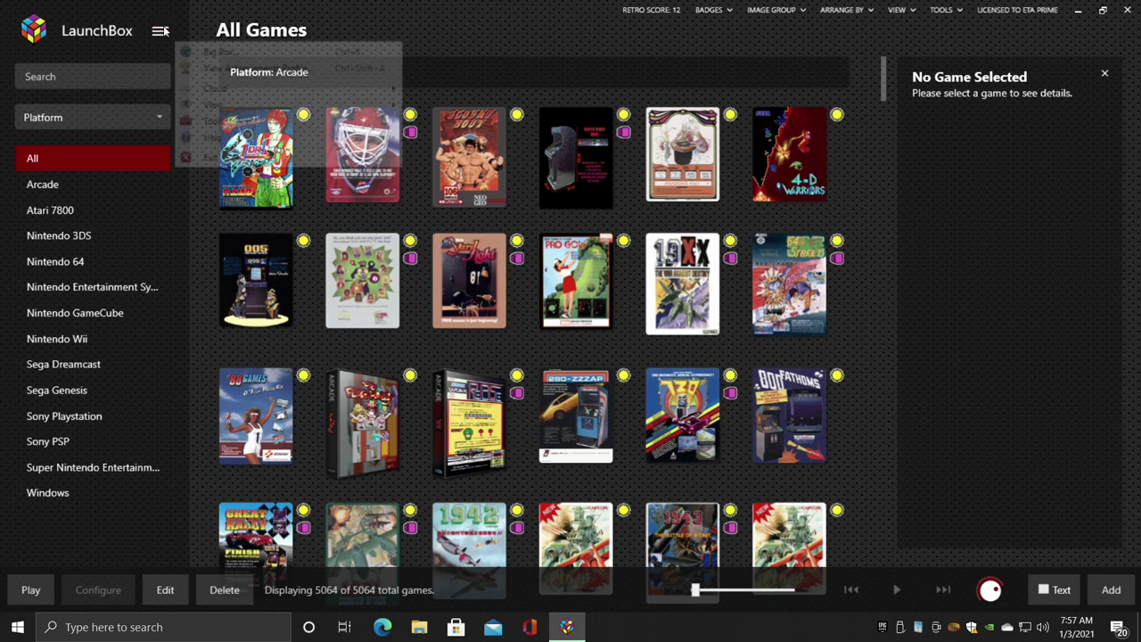
mouse_move(230, 129)
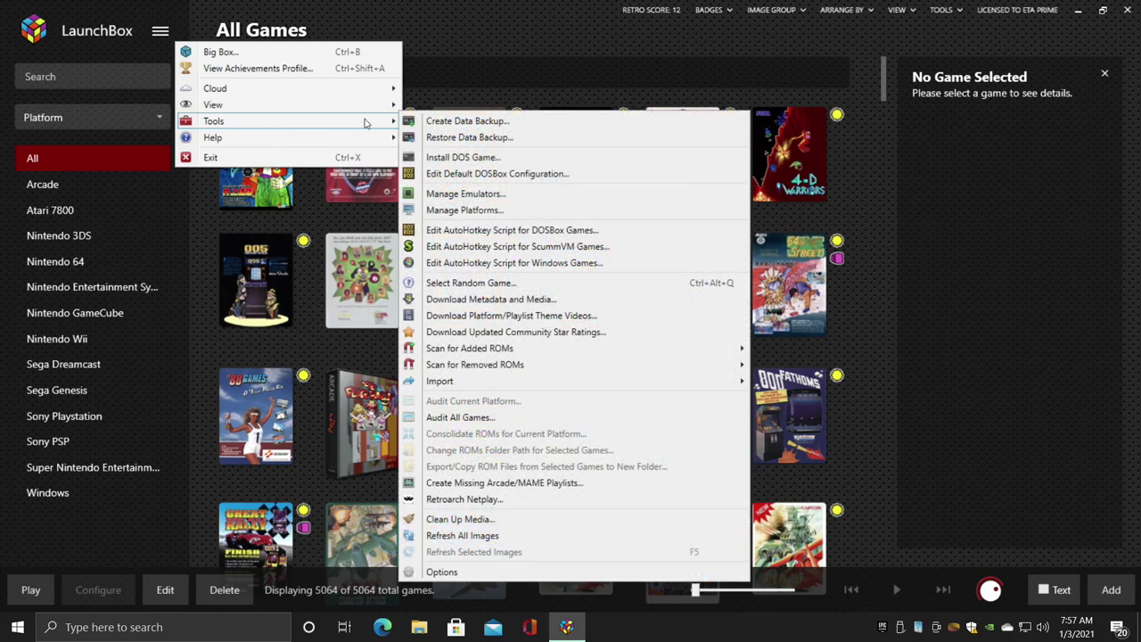
click(443, 189)
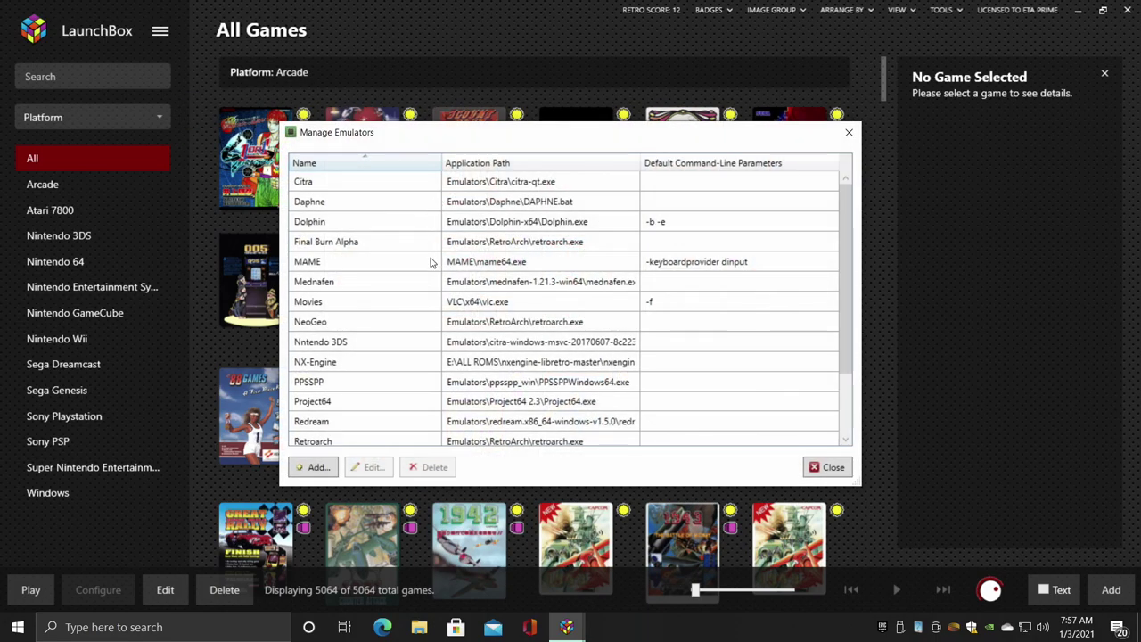
scroll(432, 263, down, 1)
click(339, 386)
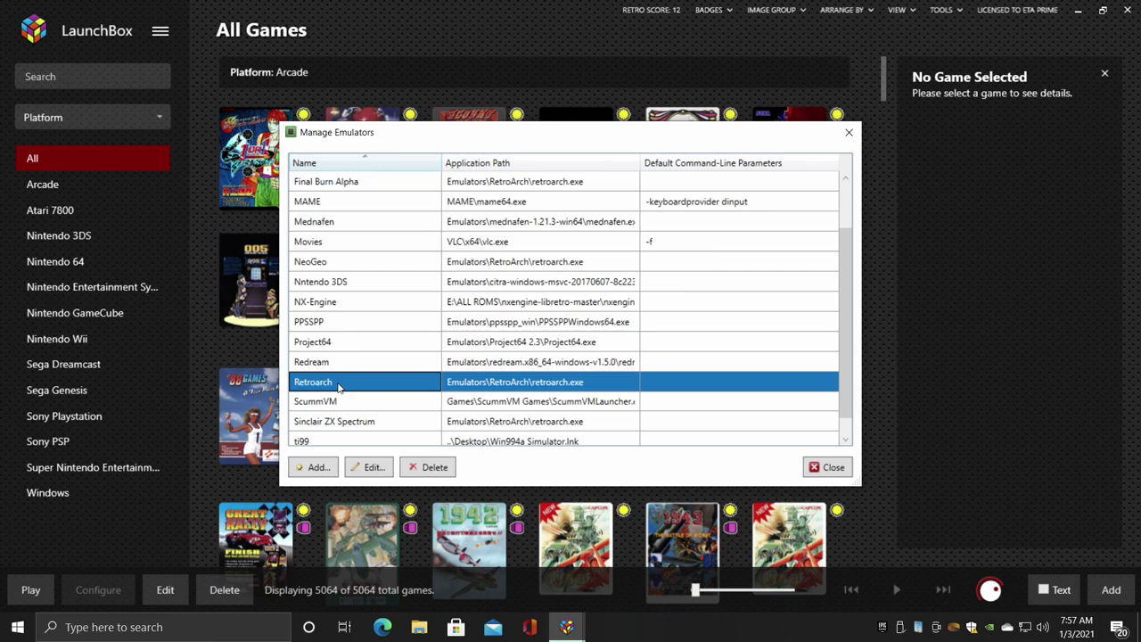
click(369, 467)
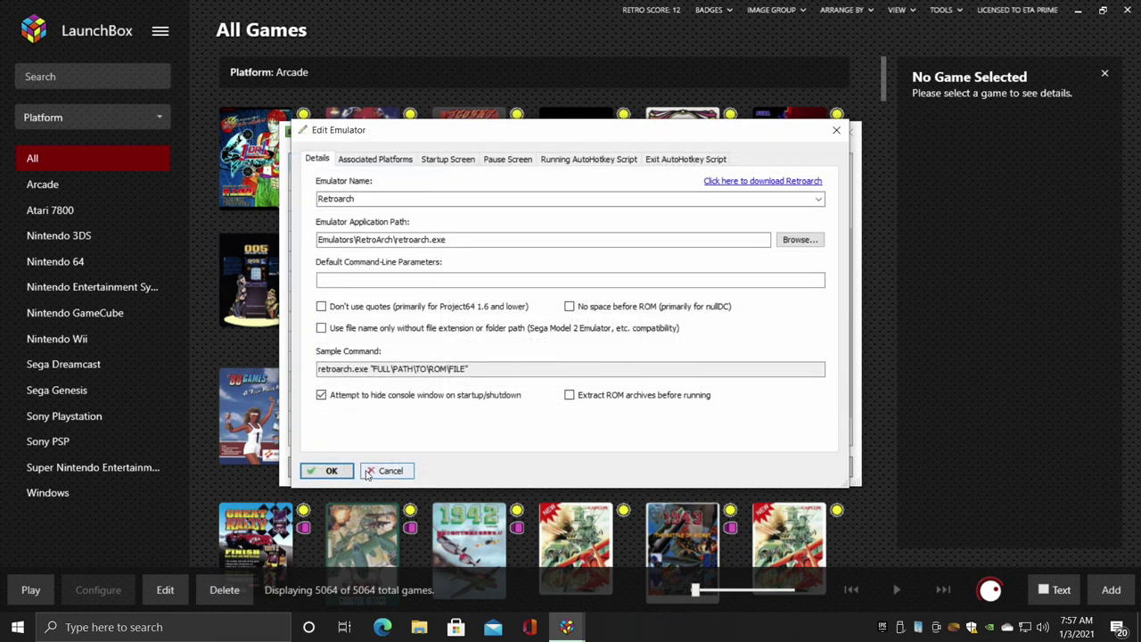
- Associate the Fairchild Channel F platform with the freechaf_libretro core, enable Retroarch as its default emulator, and save the emulator settings
click(392, 160)
scroll(357, 337, down, 10)
click(375, 415)
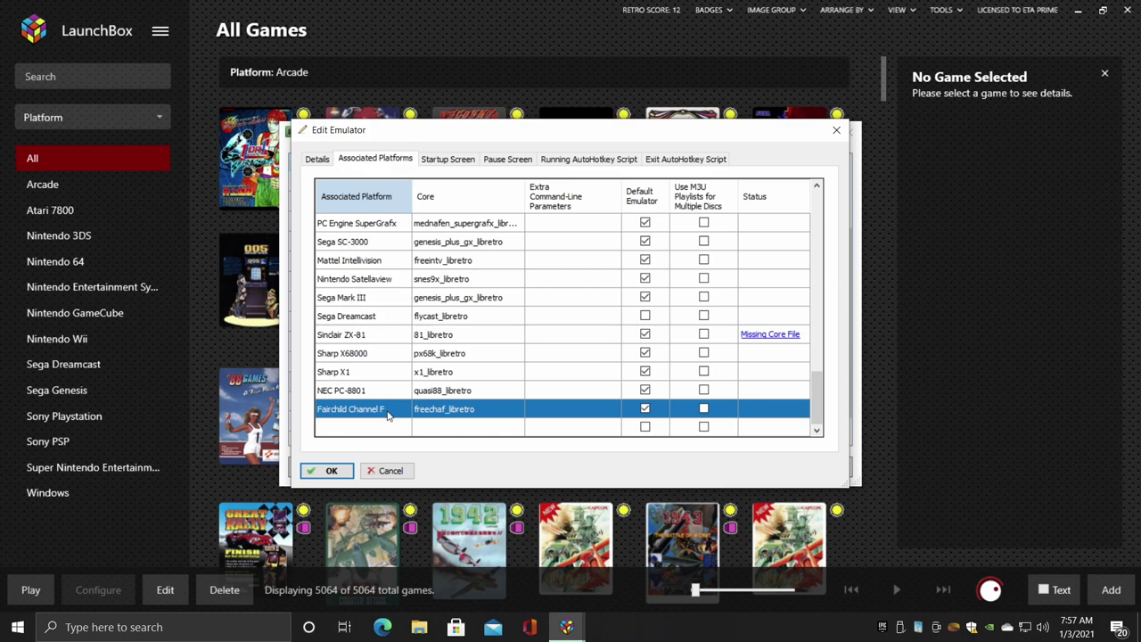
click(493, 413)
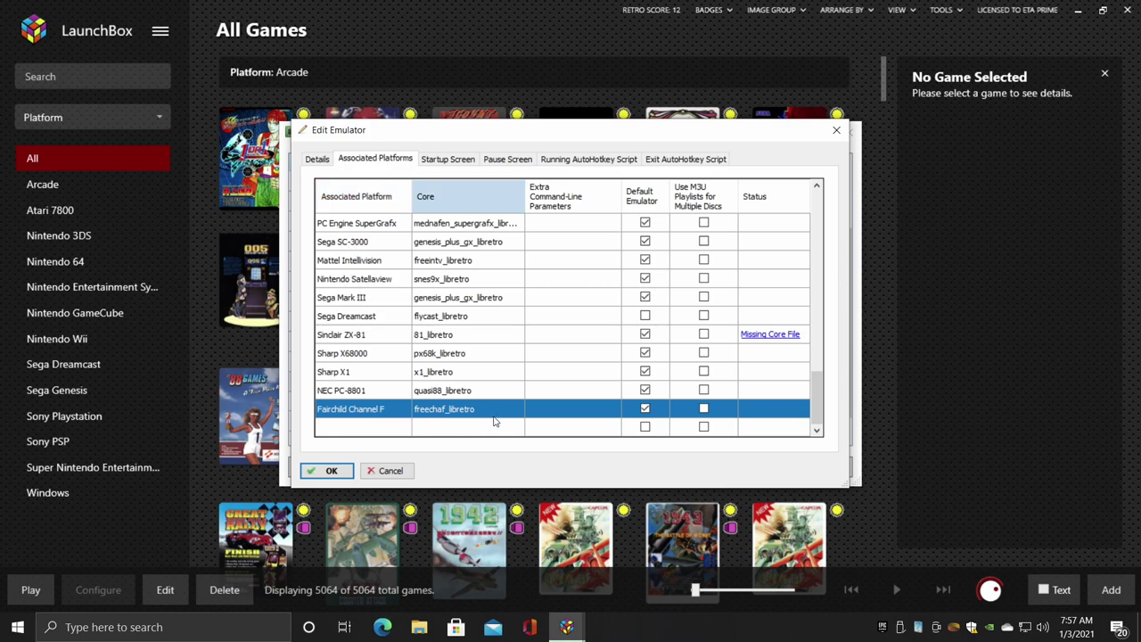
click(514, 416)
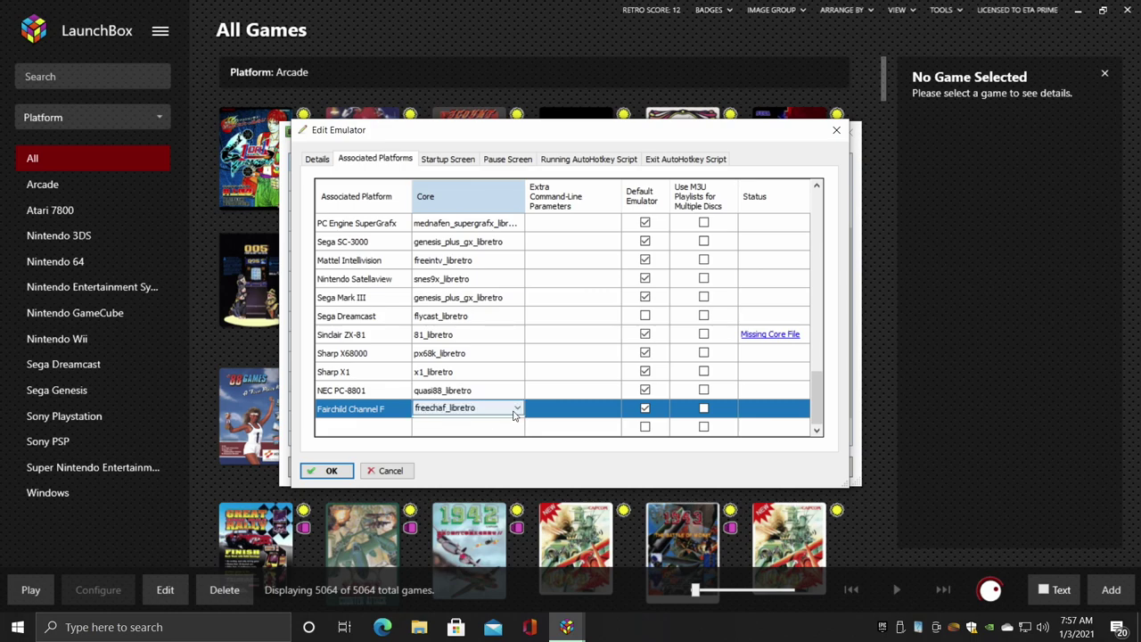
click(519, 409)
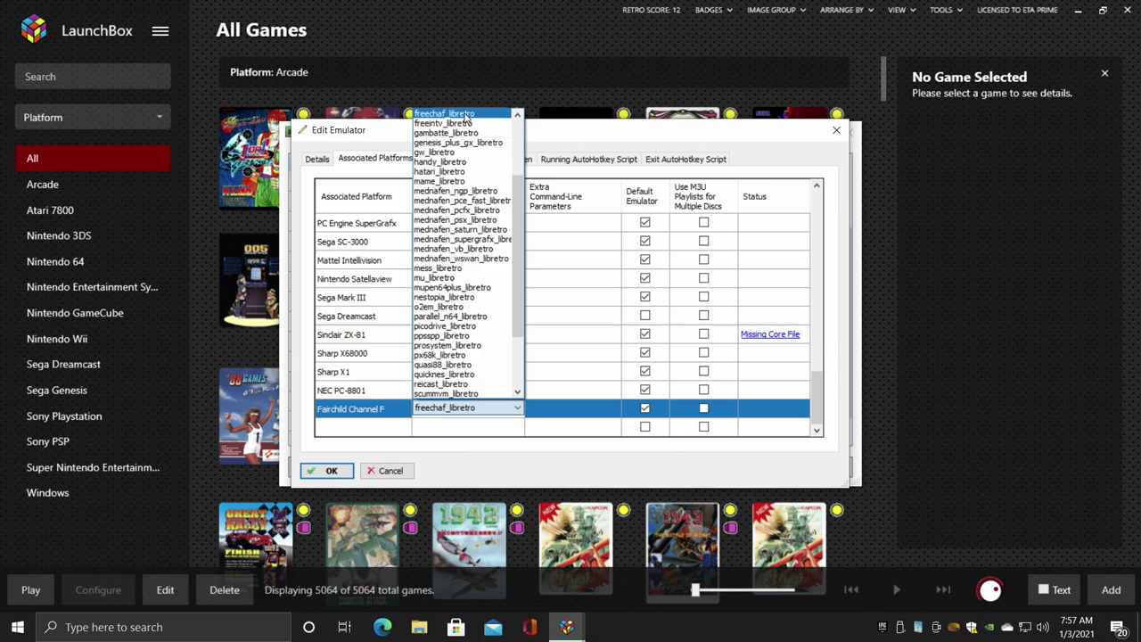
click(464, 117)
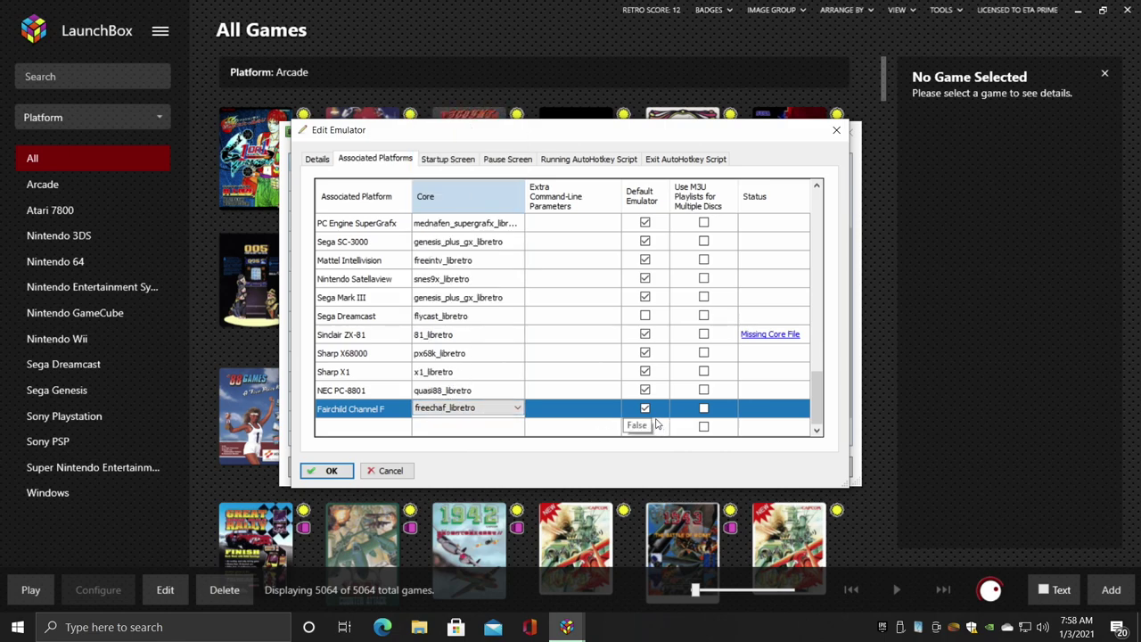
click(647, 410)
click(648, 410)
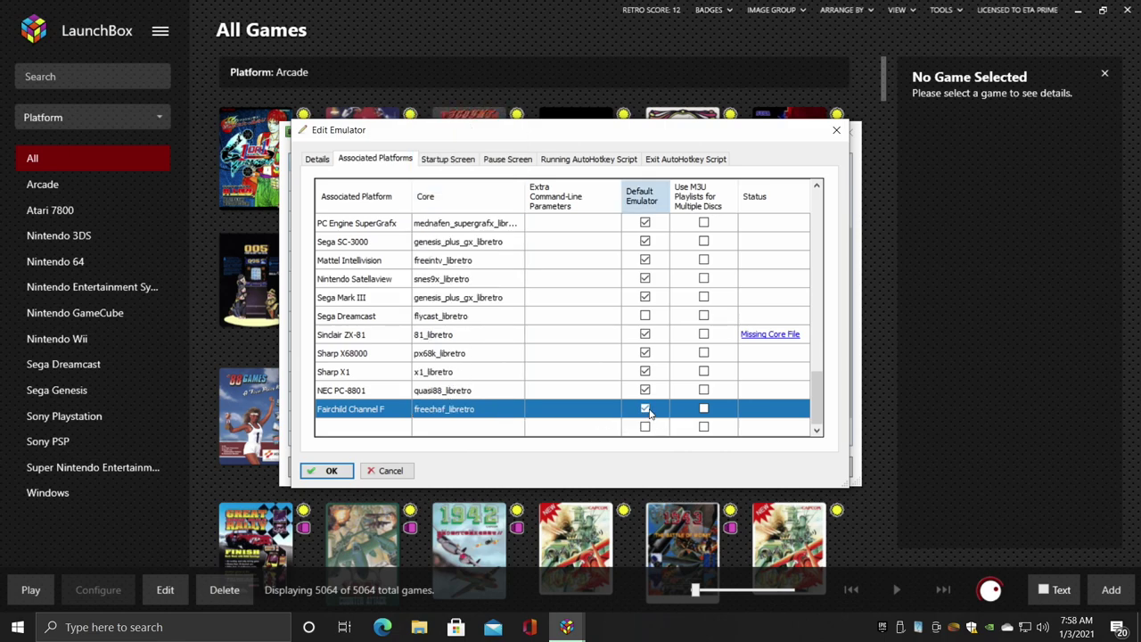
click(331, 470)
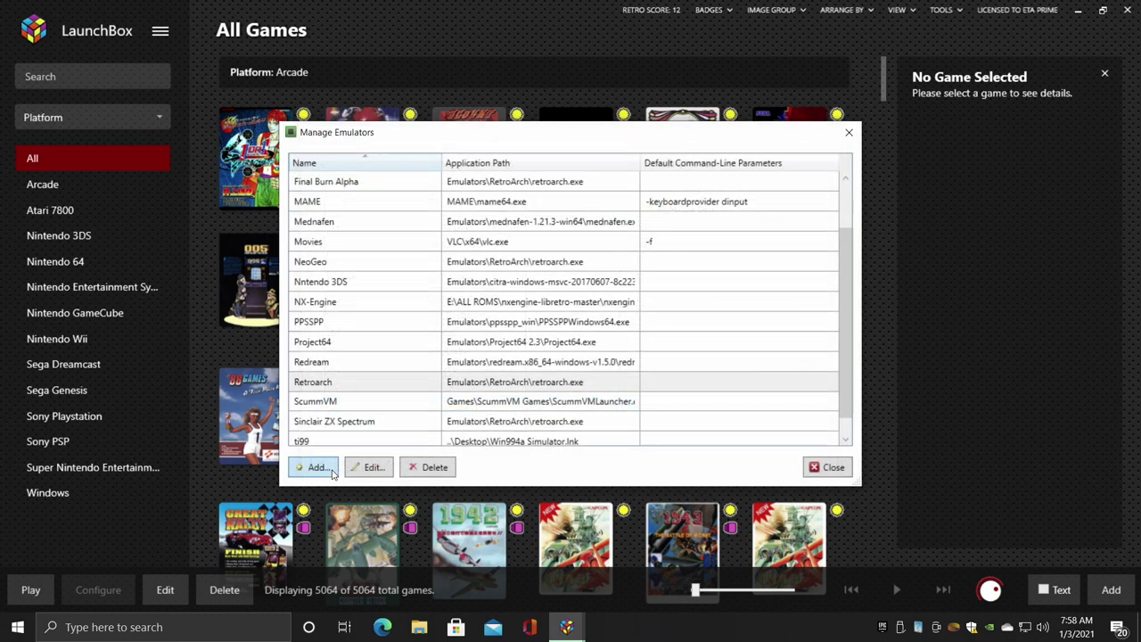
click(826, 466)
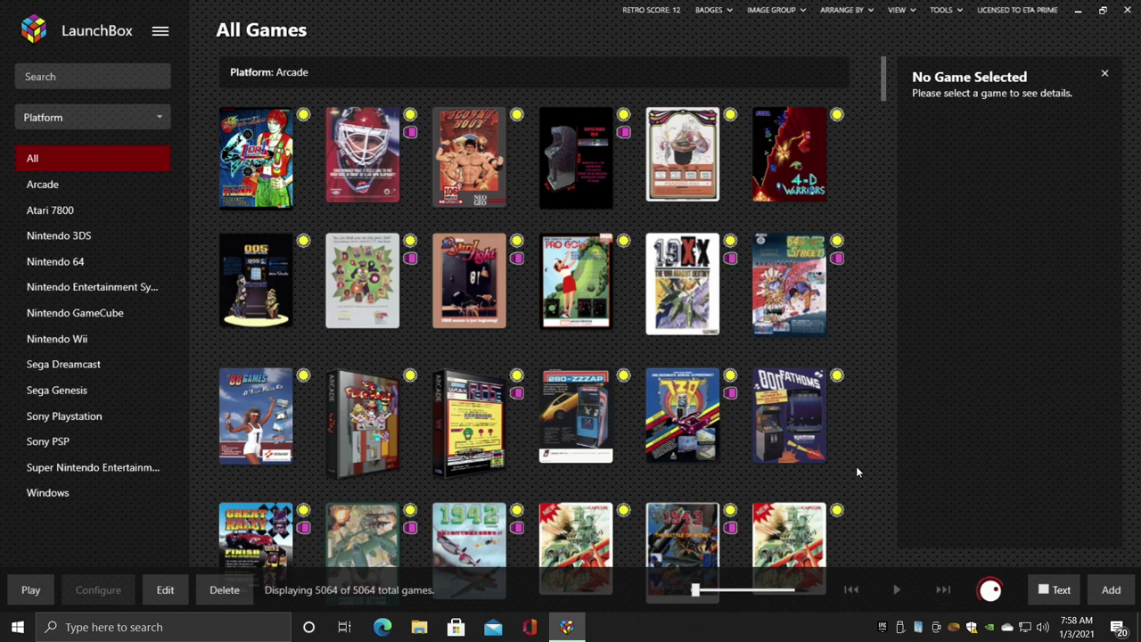
- Start a ROM files import and add the Fairchild Channel F folder from the Desktop as its source
click(161, 32)
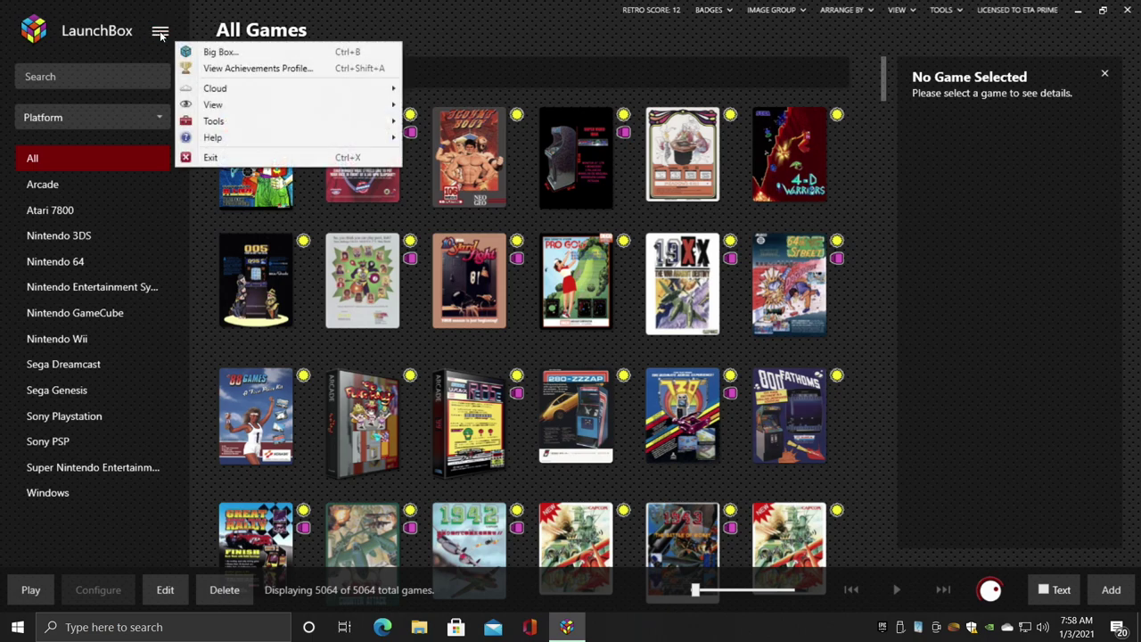
mouse_move(214, 121)
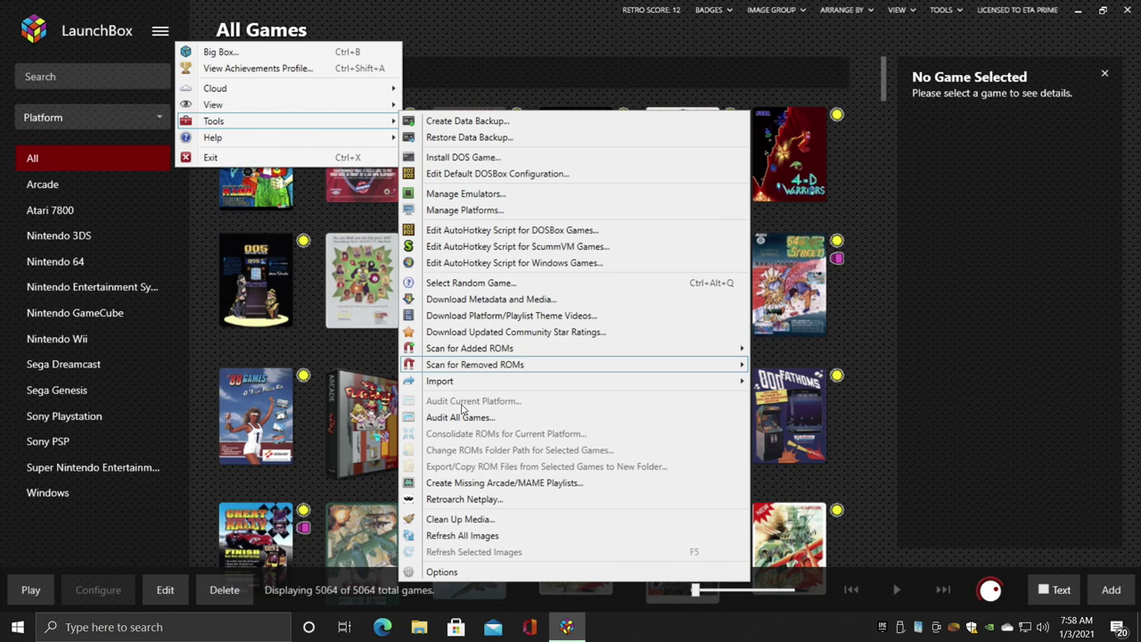
mouse_move(473, 380)
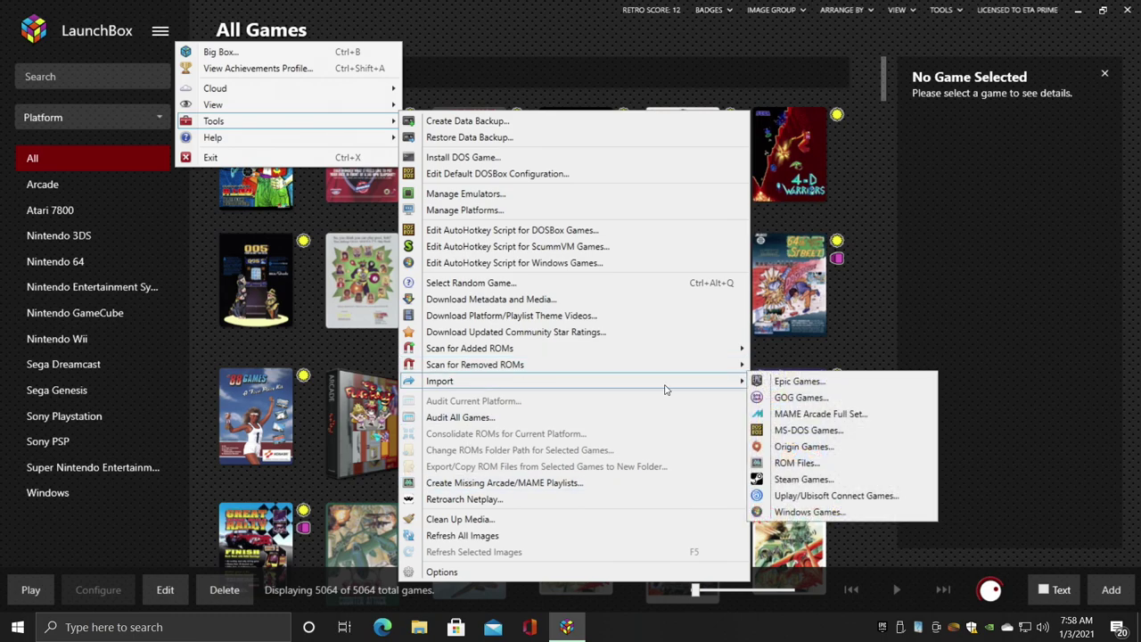
click(871, 468)
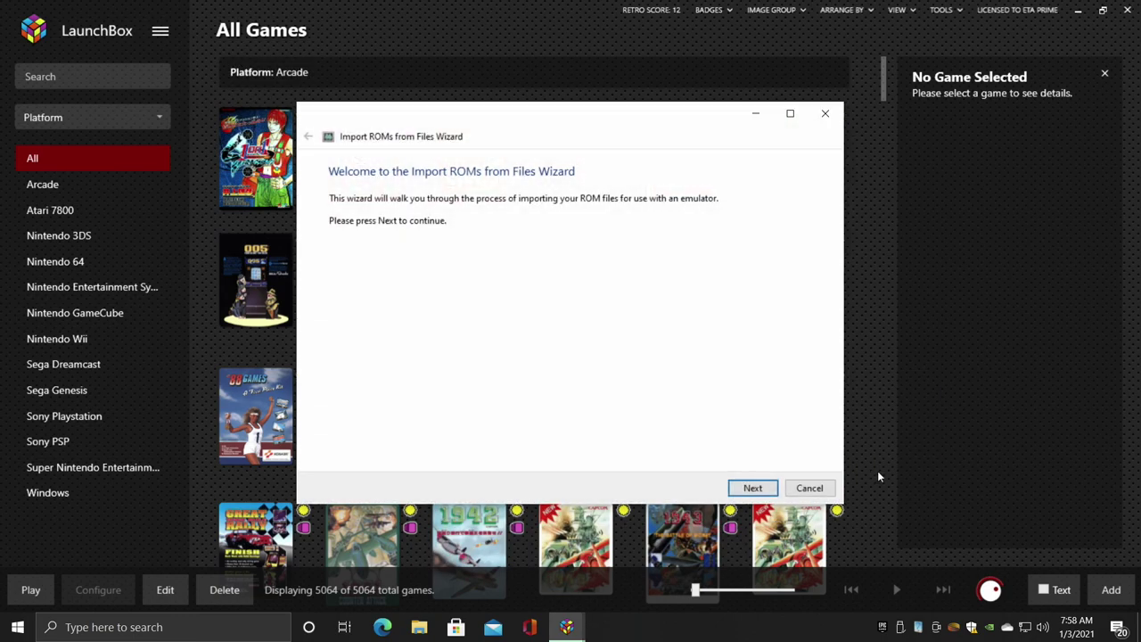
click(756, 490)
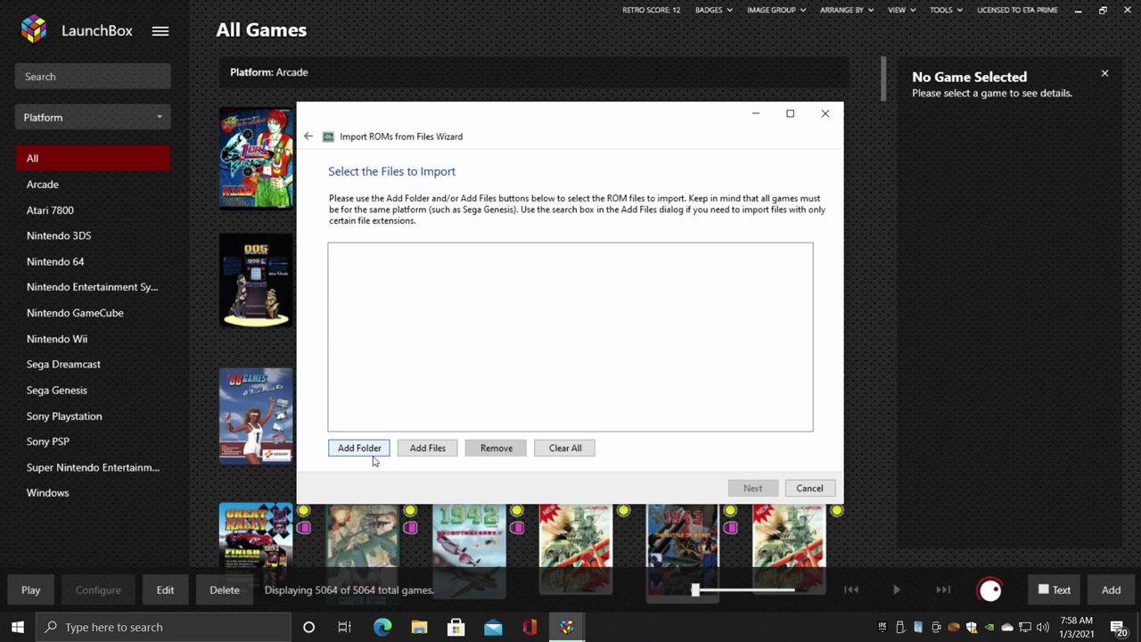
click(372, 455)
click(362, 283)
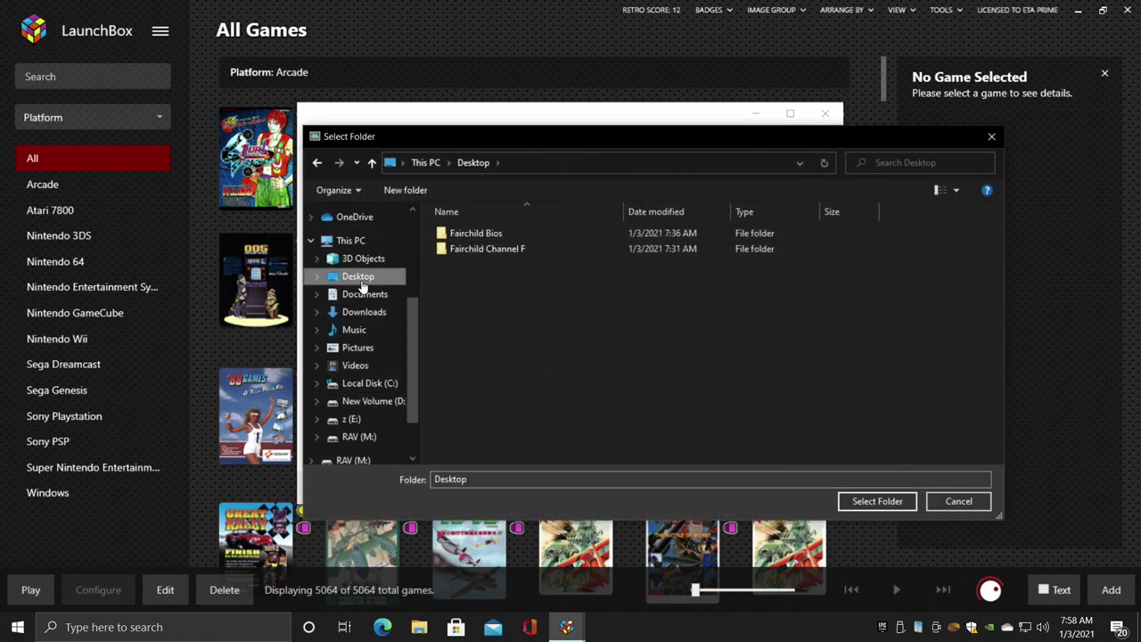
double_click(484, 248)
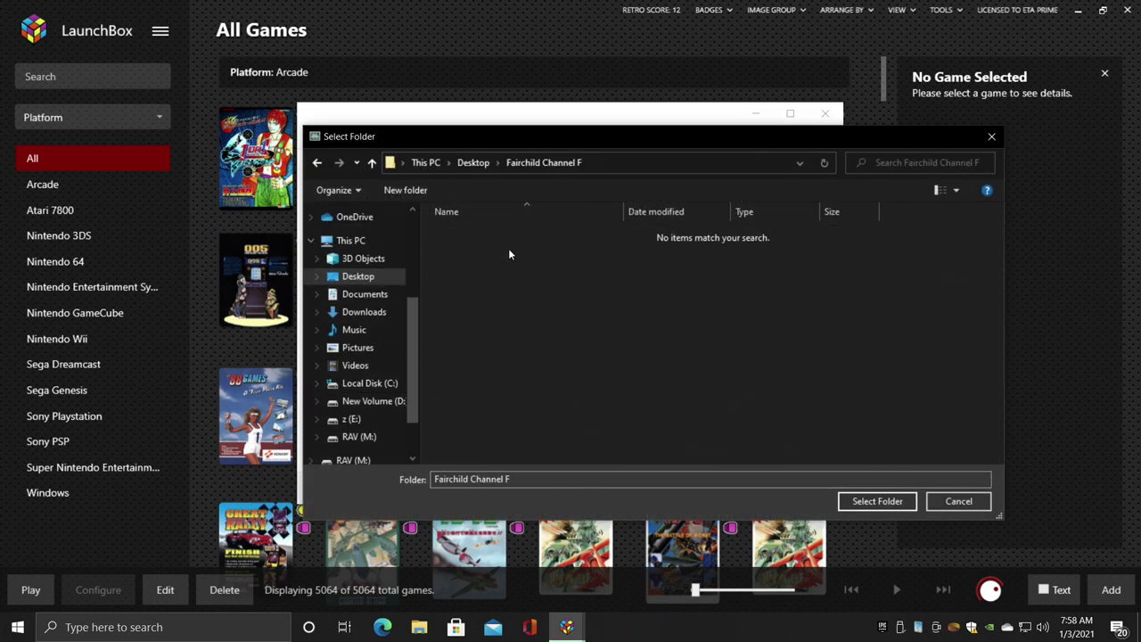
click(895, 504)
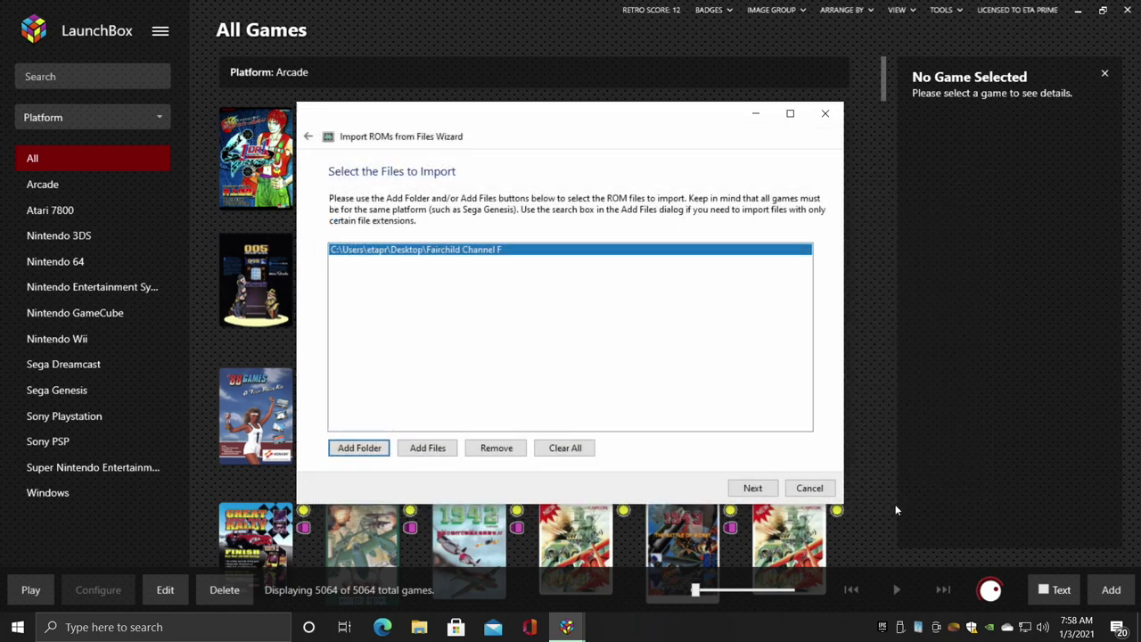
click(752, 487)
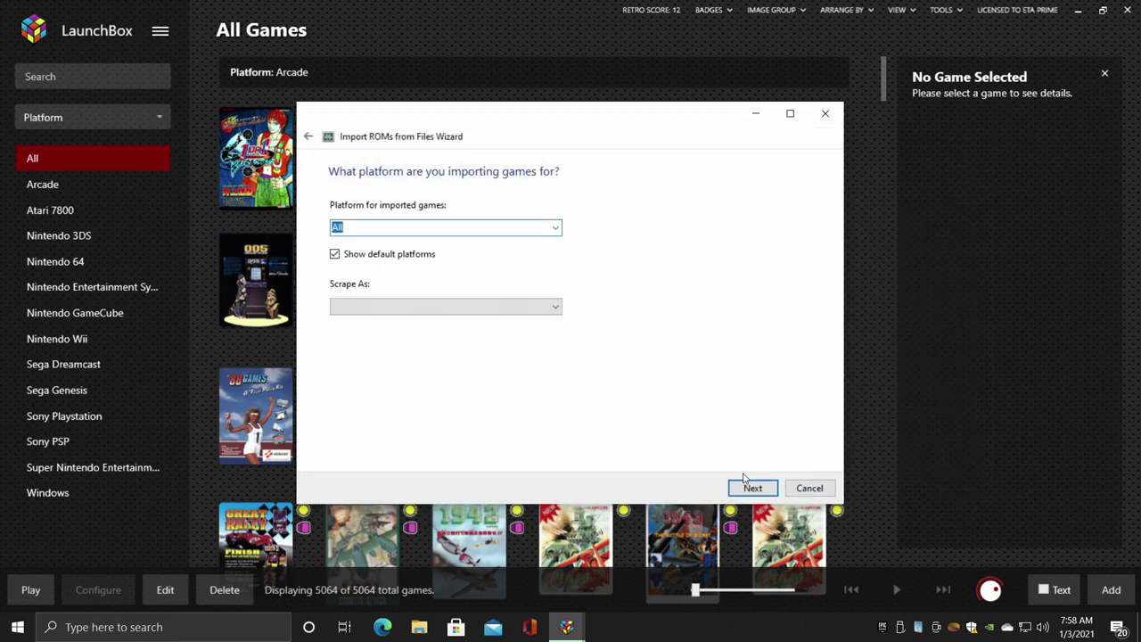
- Set the platform for the imported games to Fairchild Channel F
click(554, 228)
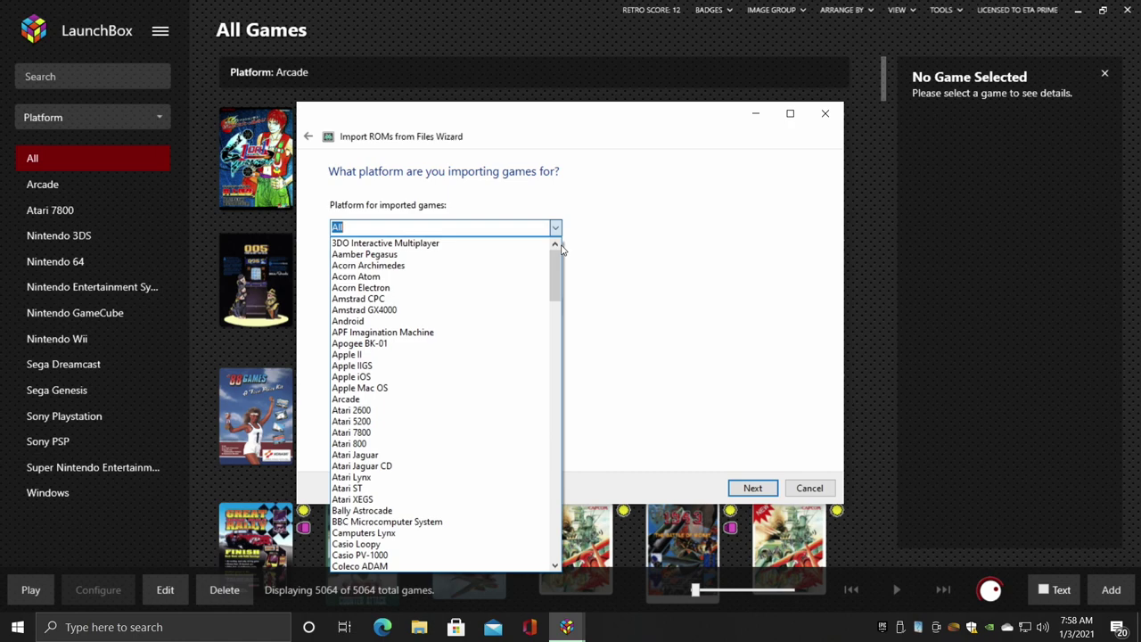
drag(554, 272, 566, 345)
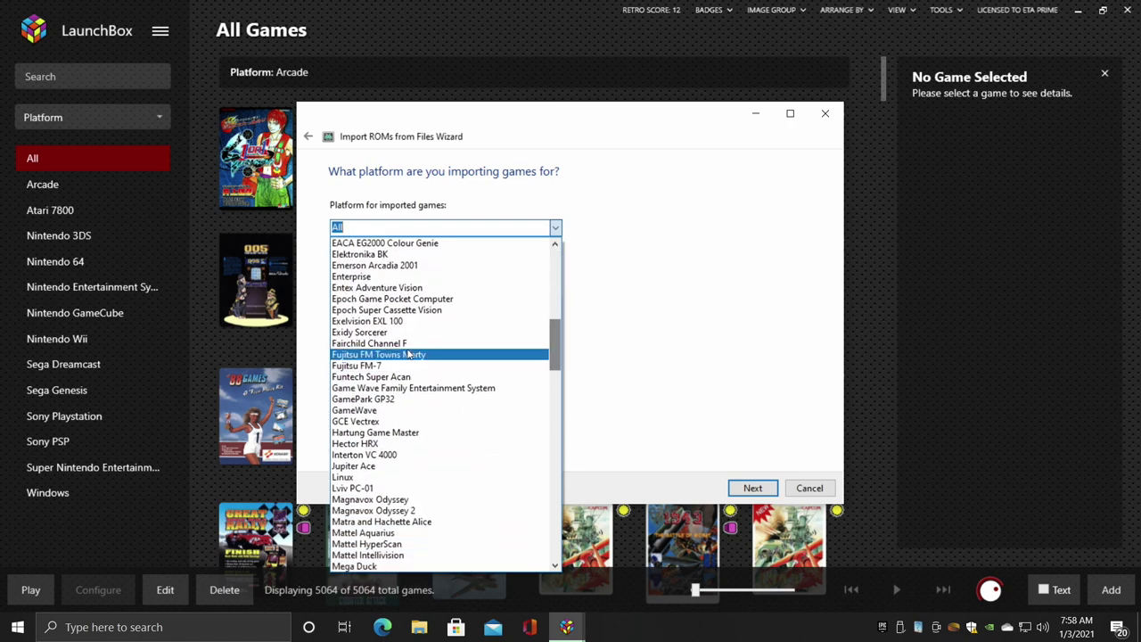
click(416, 347)
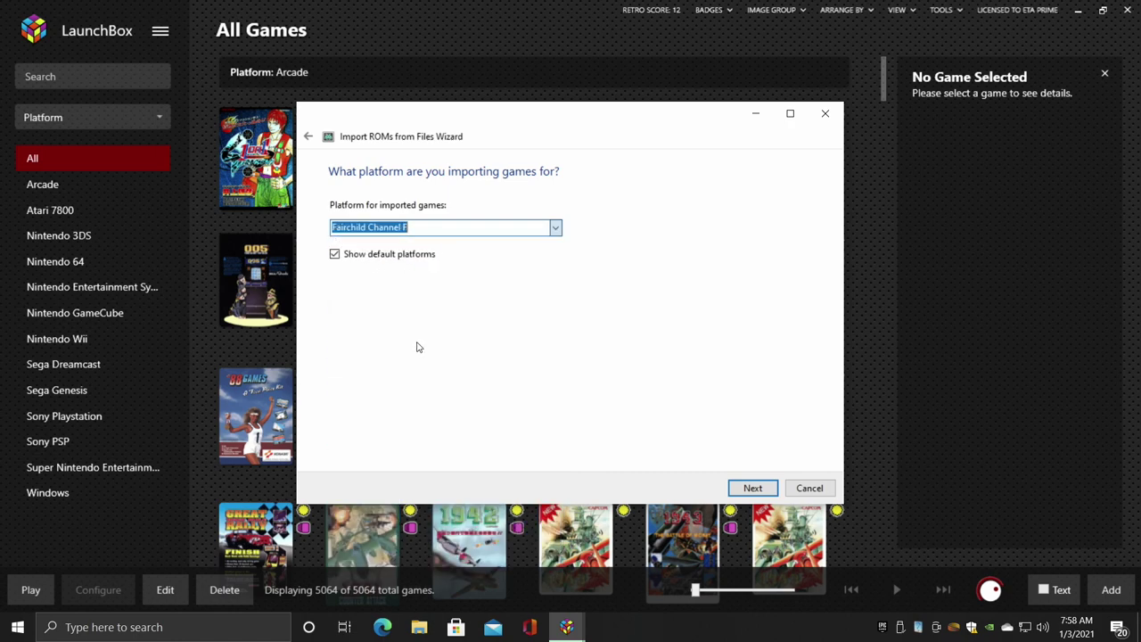
- Choose Retroarch as the emulator for the imported games and copy the files into the LaunchBox games folder
click(753, 489)
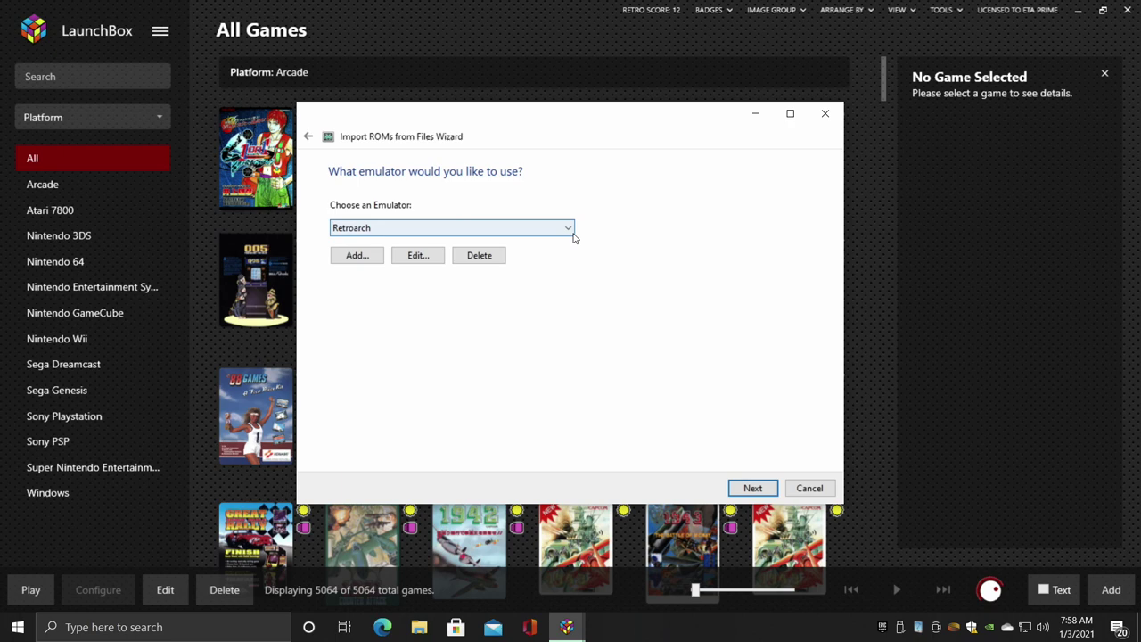
click(570, 231)
click(623, 245)
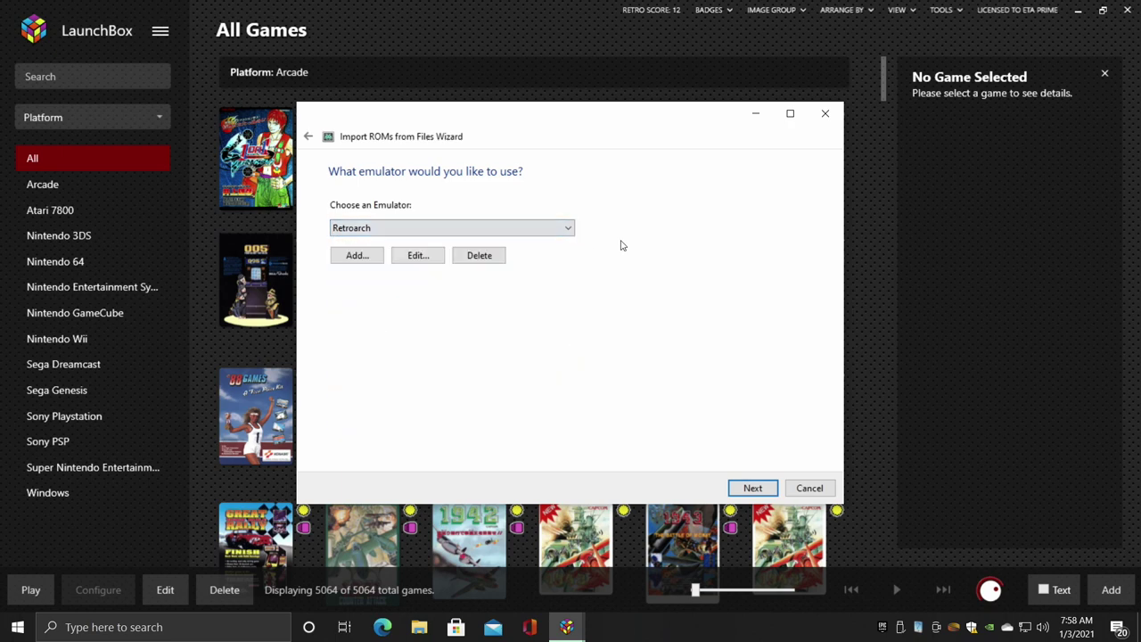
click(754, 488)
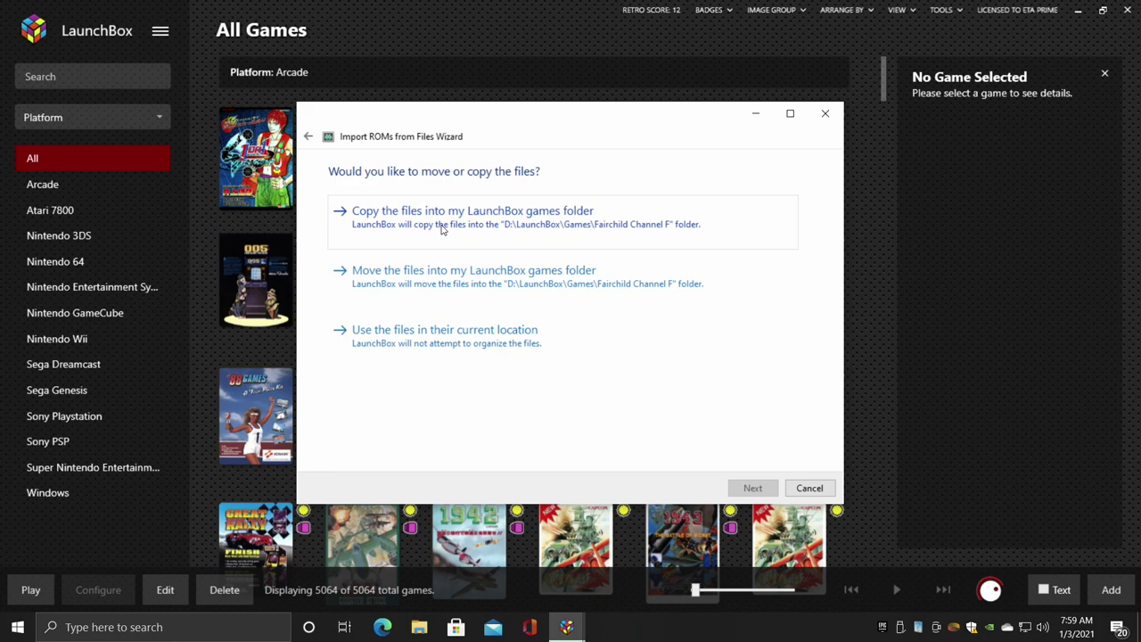
click(442, 225)
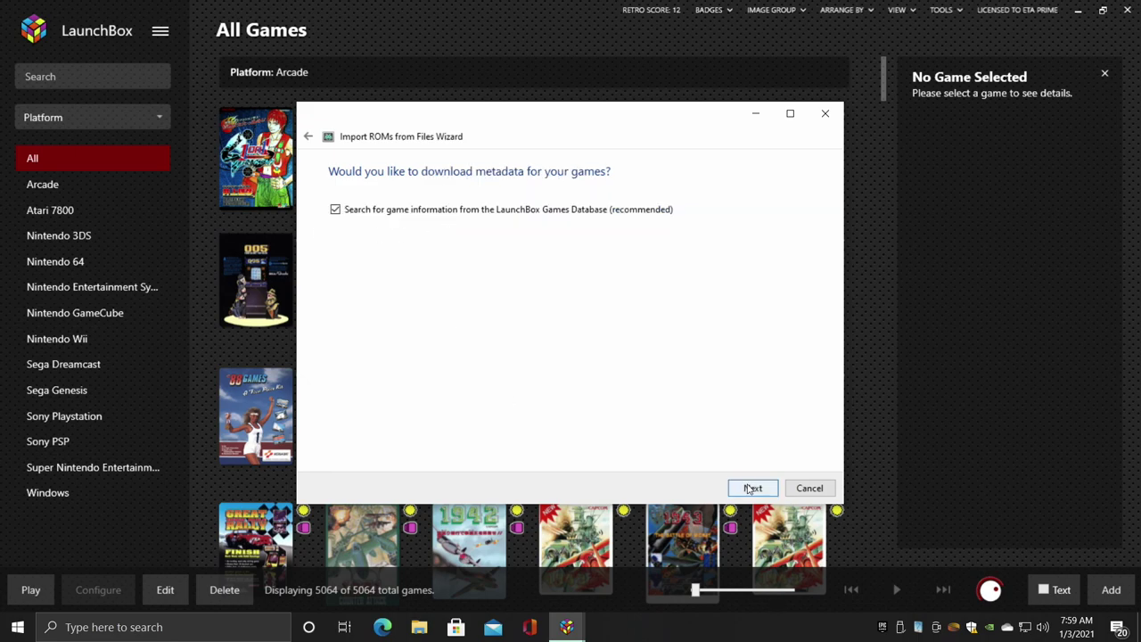
- Accept the LaunchBox Games Database search, the download of all image types and the default custom options for the import
click(752, 488)
scroll(586, 319, down, 5)
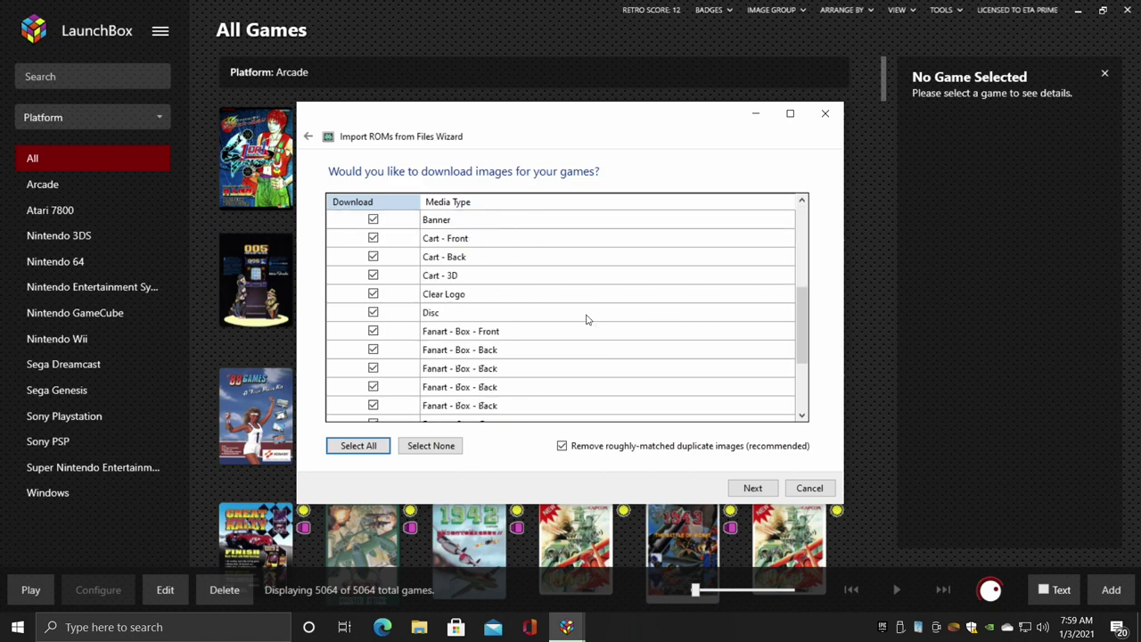
scroll(586, 325, up, 5)
scroll(585, 331, down, 8)
scroll(584, 331, up, 8)
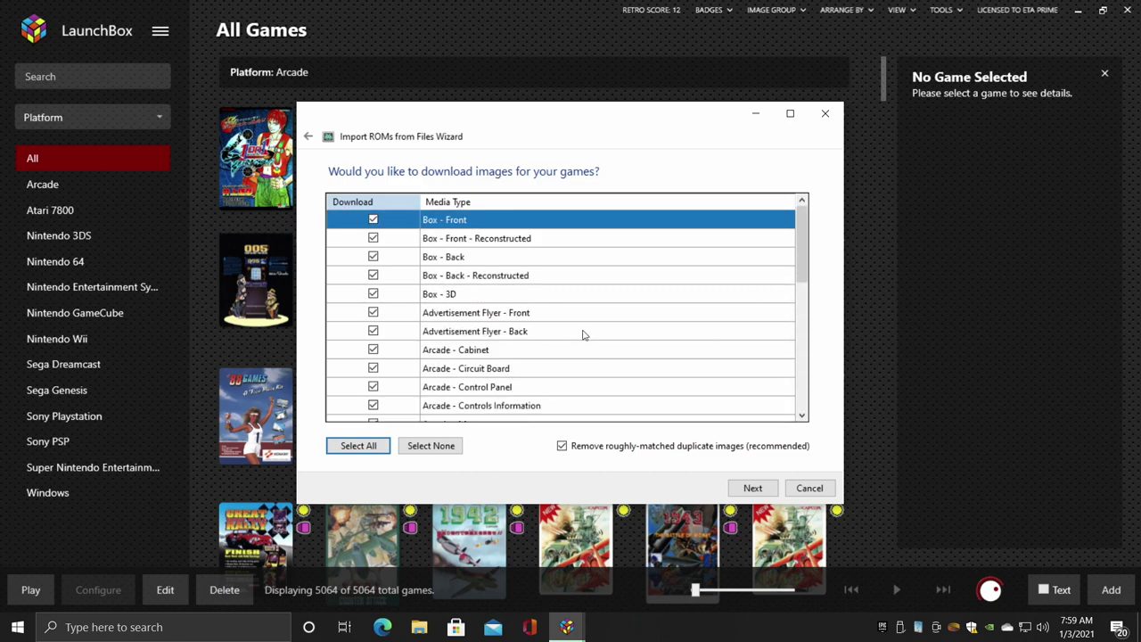
scroll(466, 260, down, 8)
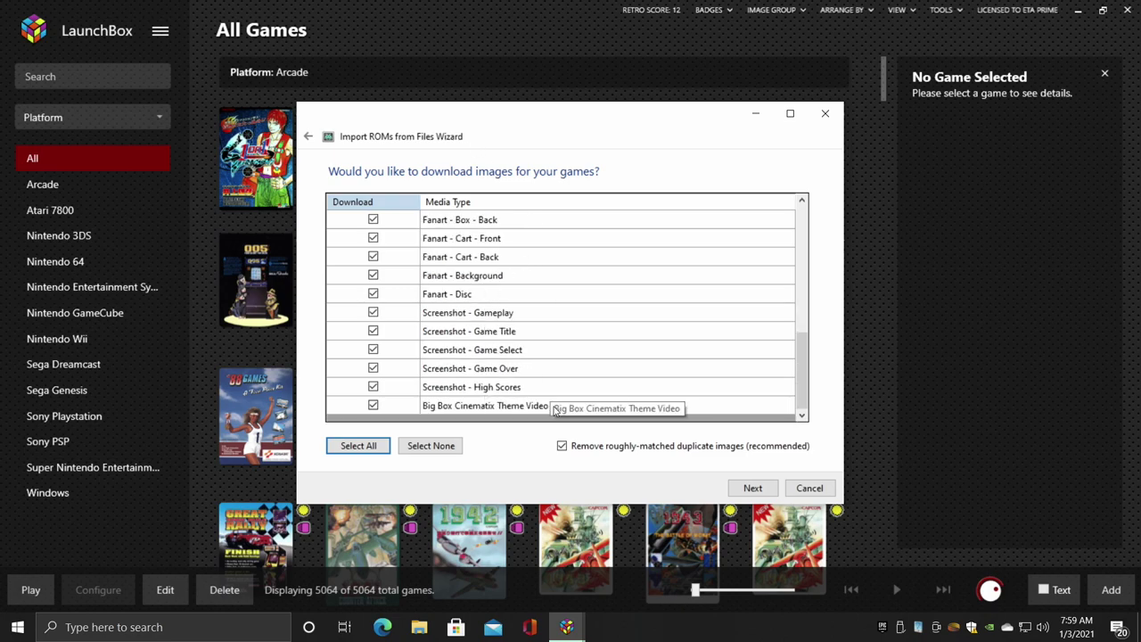
click(753, 489)
click(755, 491)
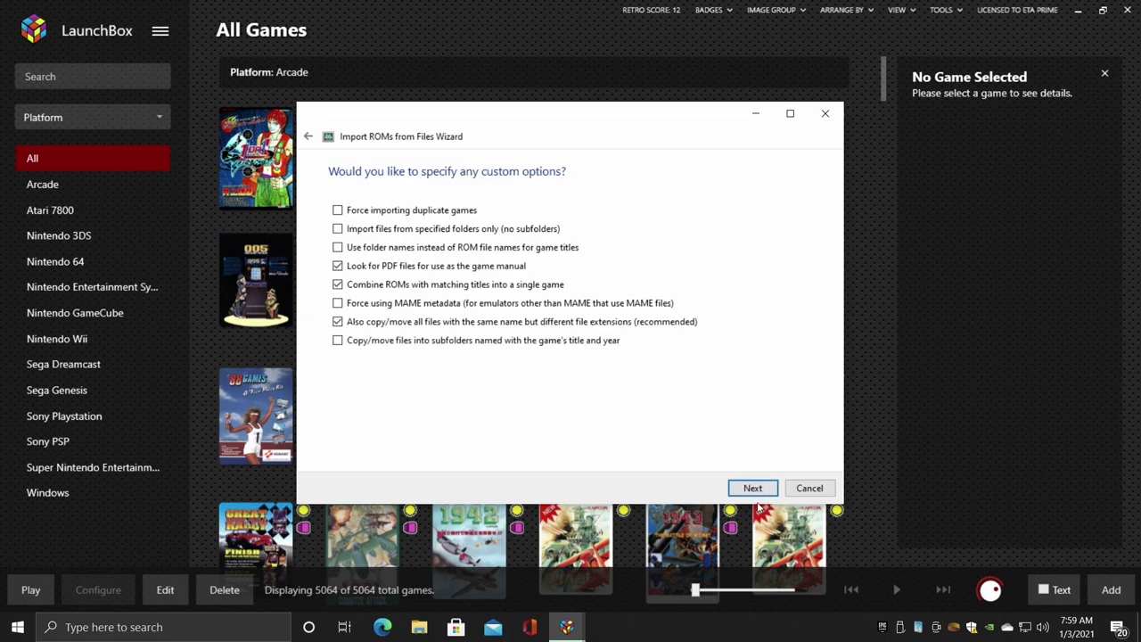
click(753, 489)
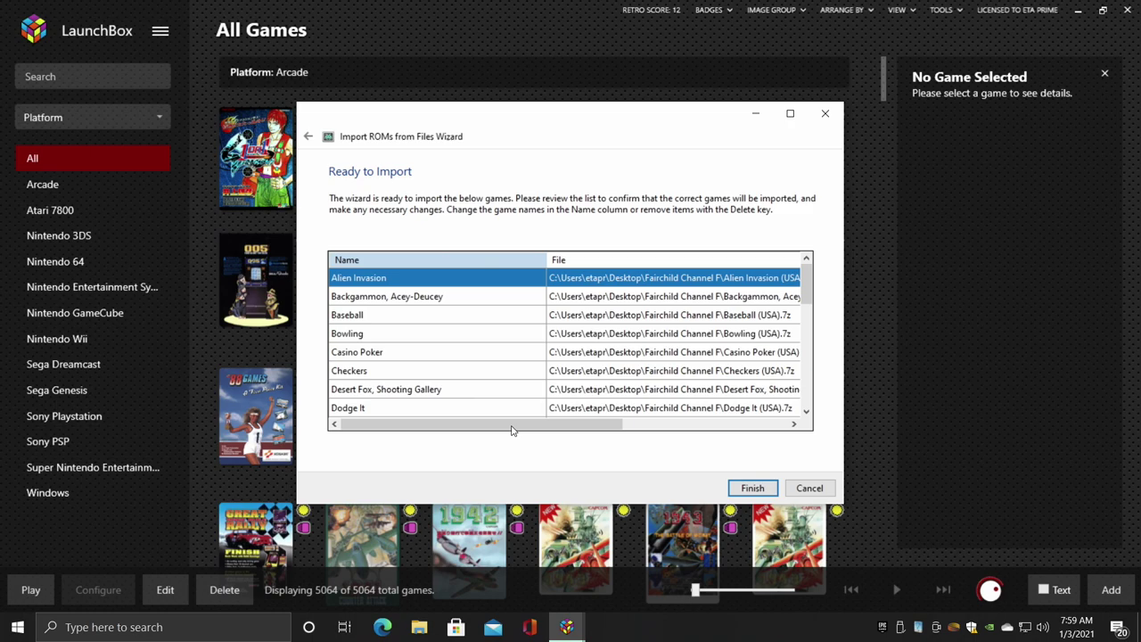
- Review the names, file paths and extensions of the listed games, and run the import to completion
click(367, 286)
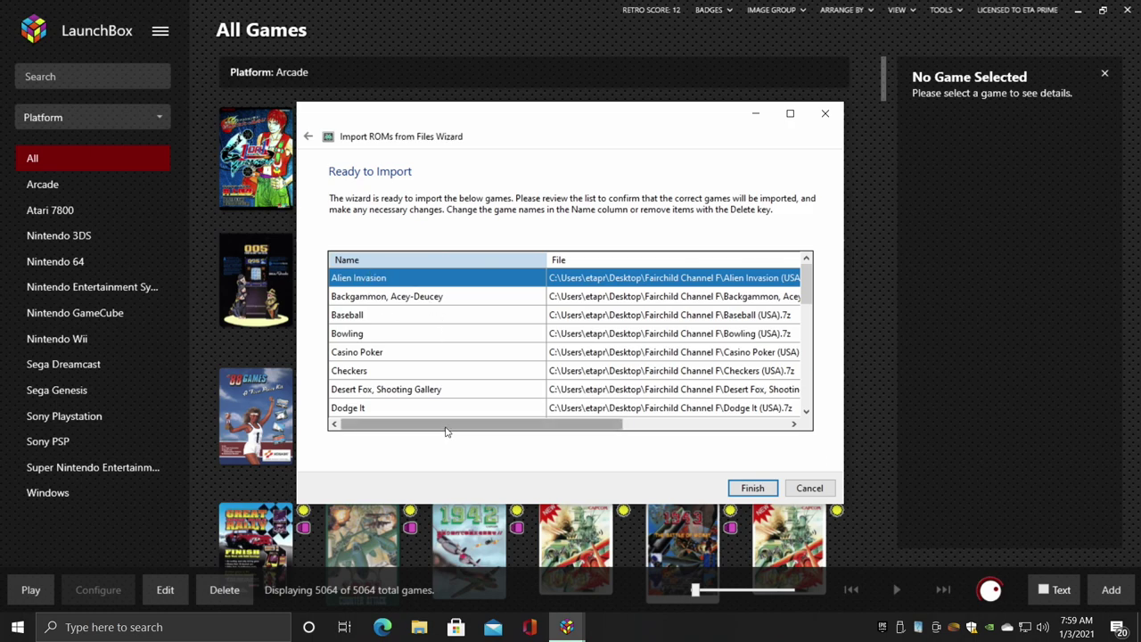
drag(443, 426, 512, 426)
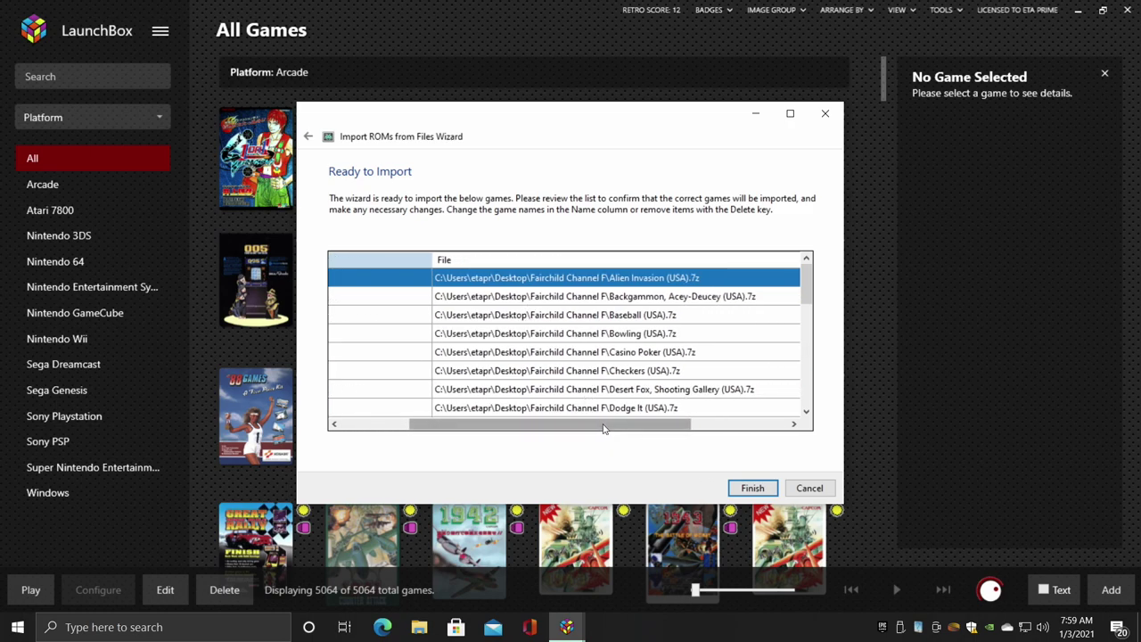
drag(604, 425, 702, 425)
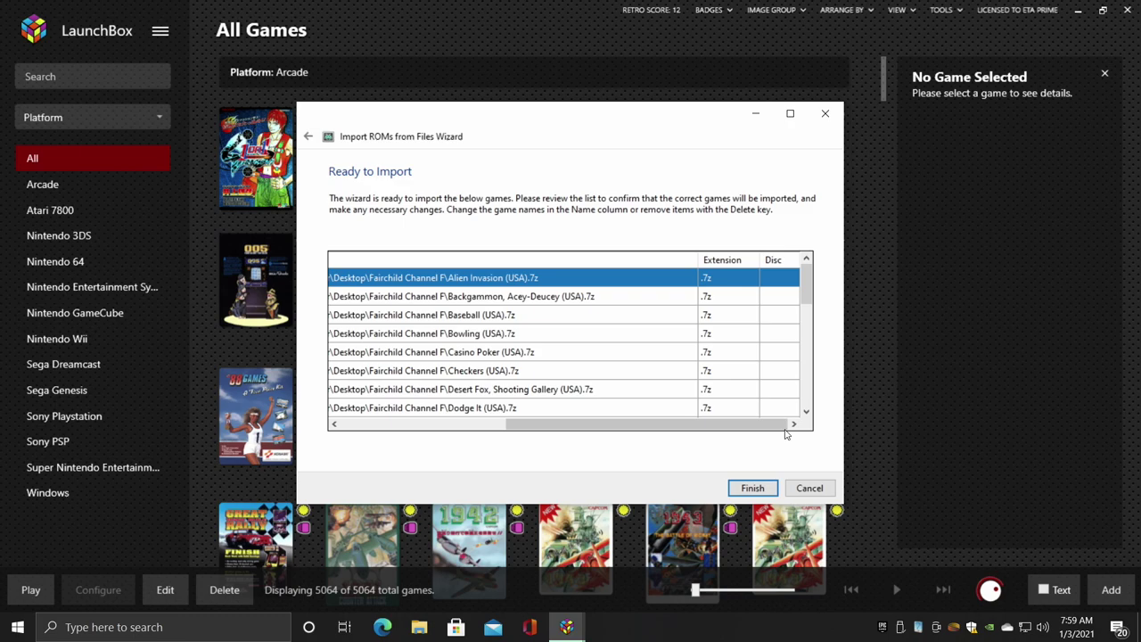
click(754, 489)
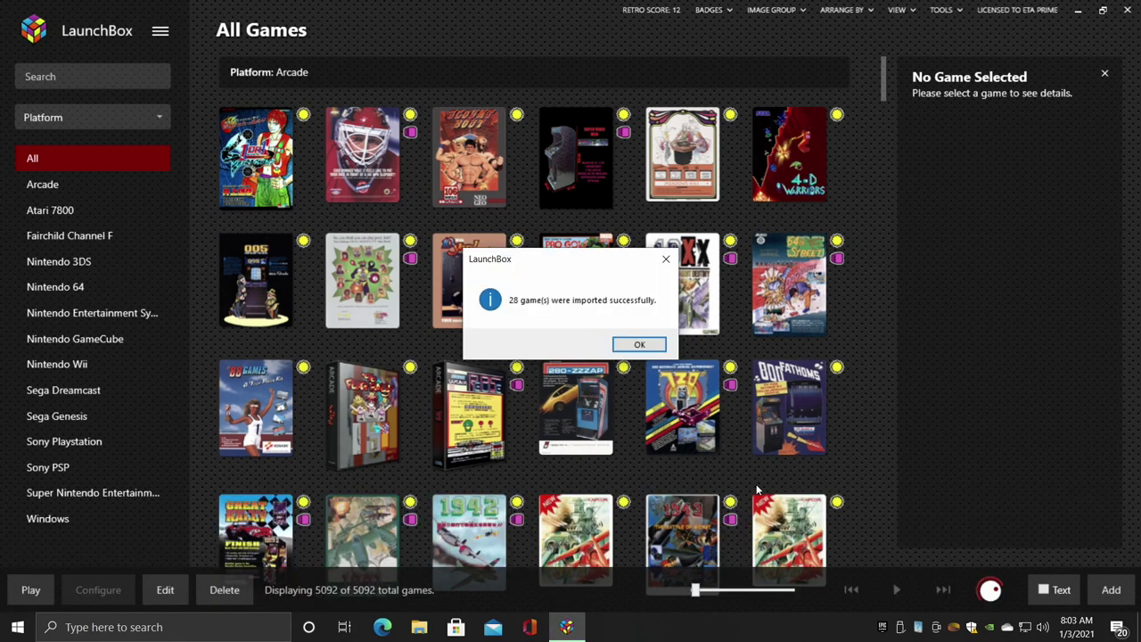
click(640, 345)
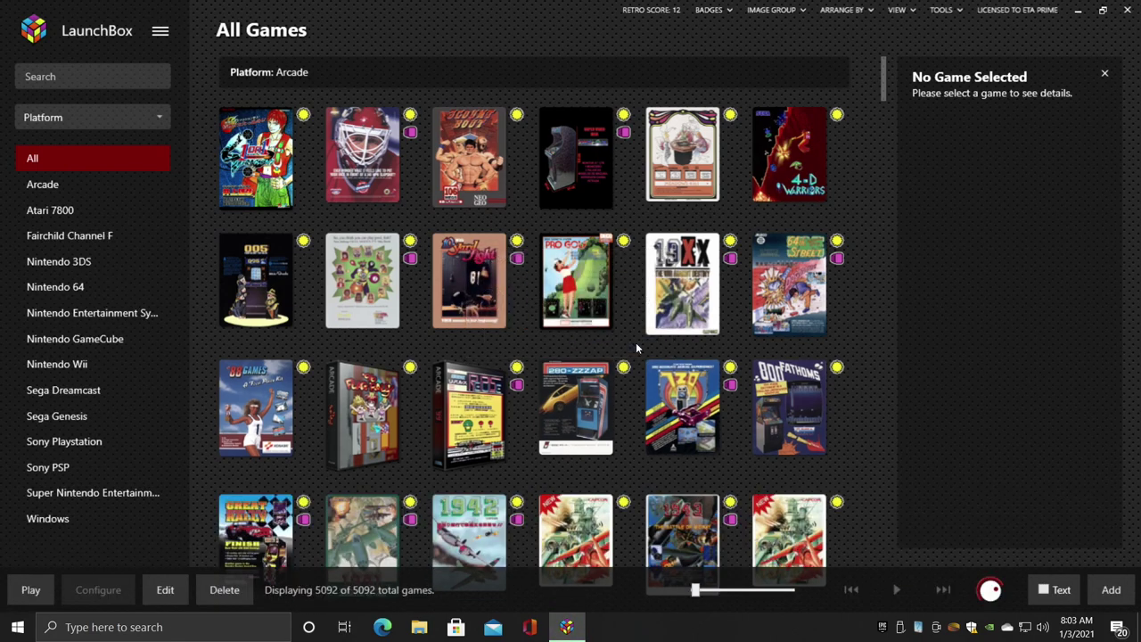
- Browse the imported games of the Fairchild Channel F platform and launch Tetris
click(62, 235)
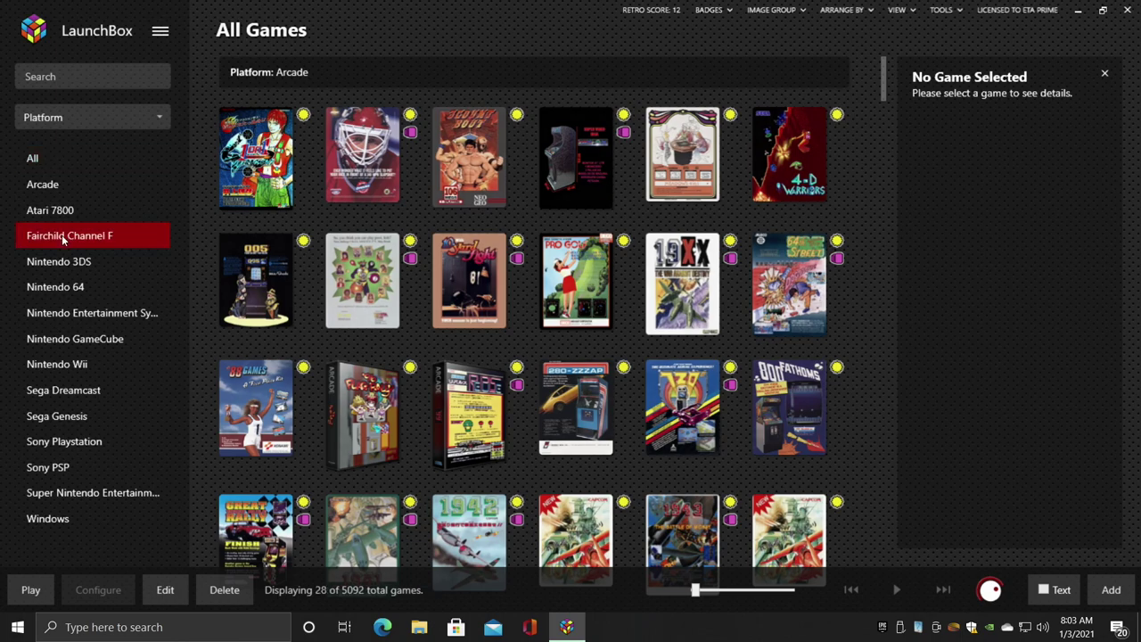
scroll(568, 241, down, 3)
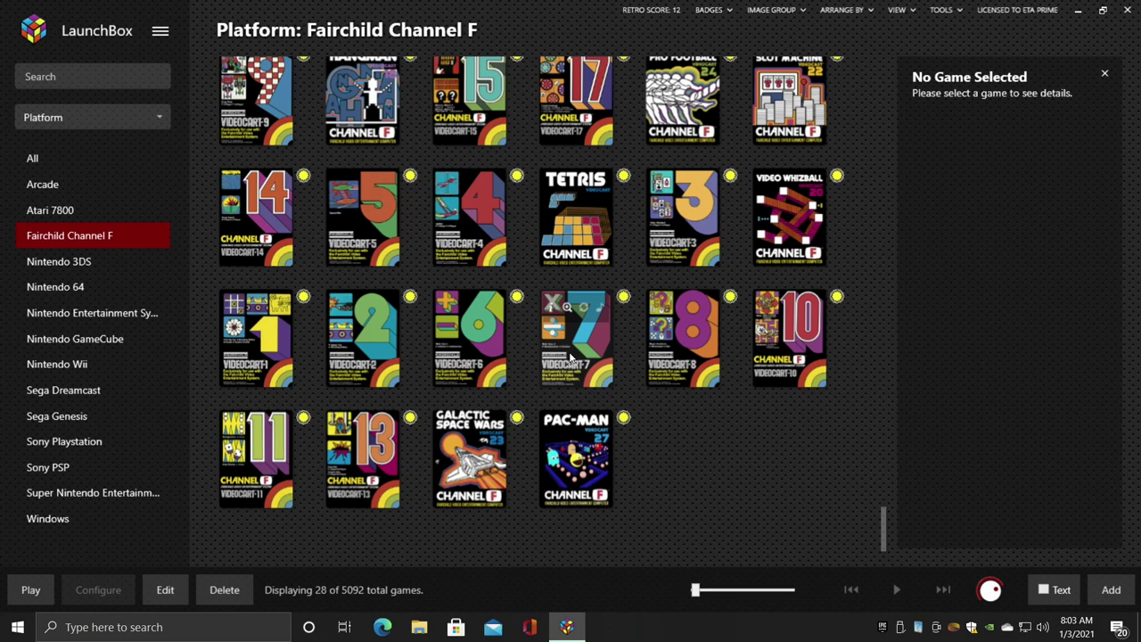
scroll(571, 363, up, 3)
scroll(567, 364, down, 1)
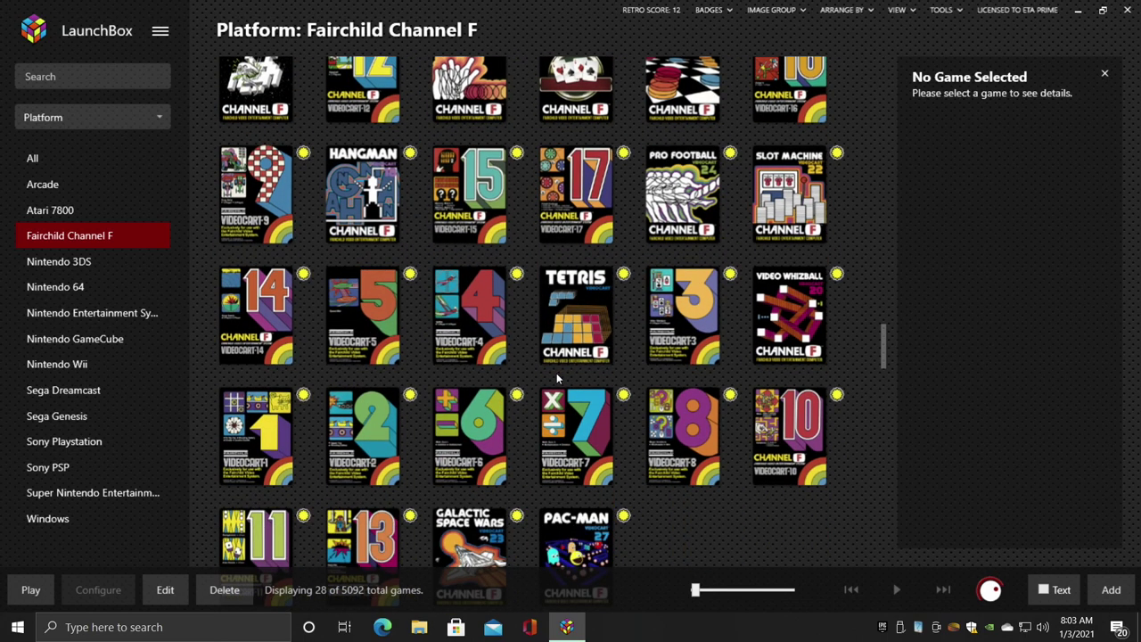
scroll(748, 405, down, 1)
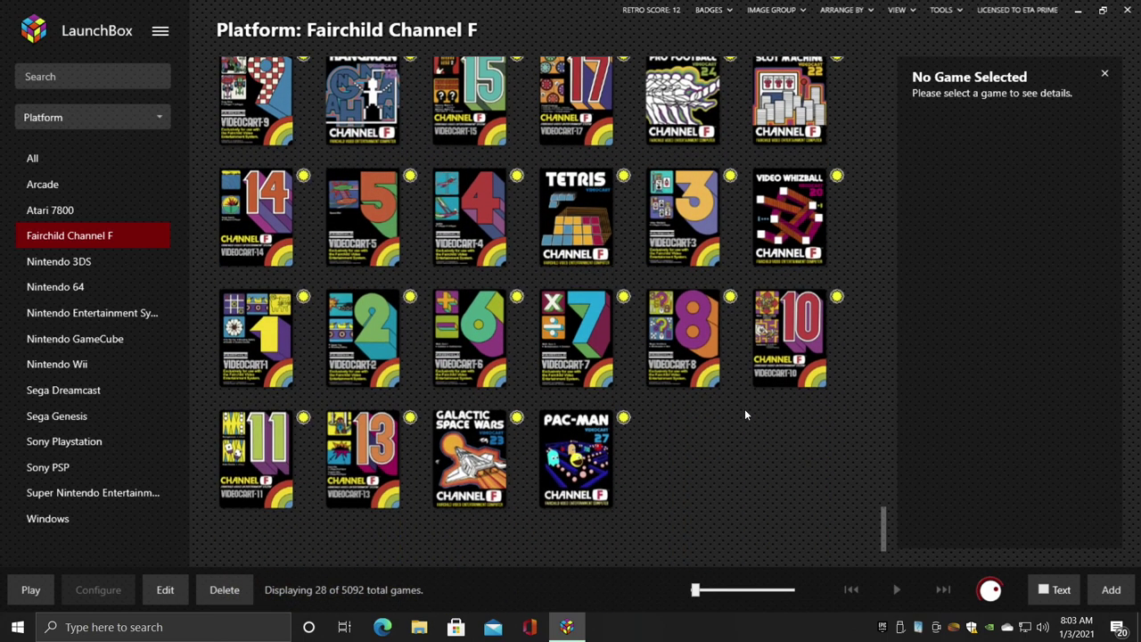
scroll(744, 411, up, 3)
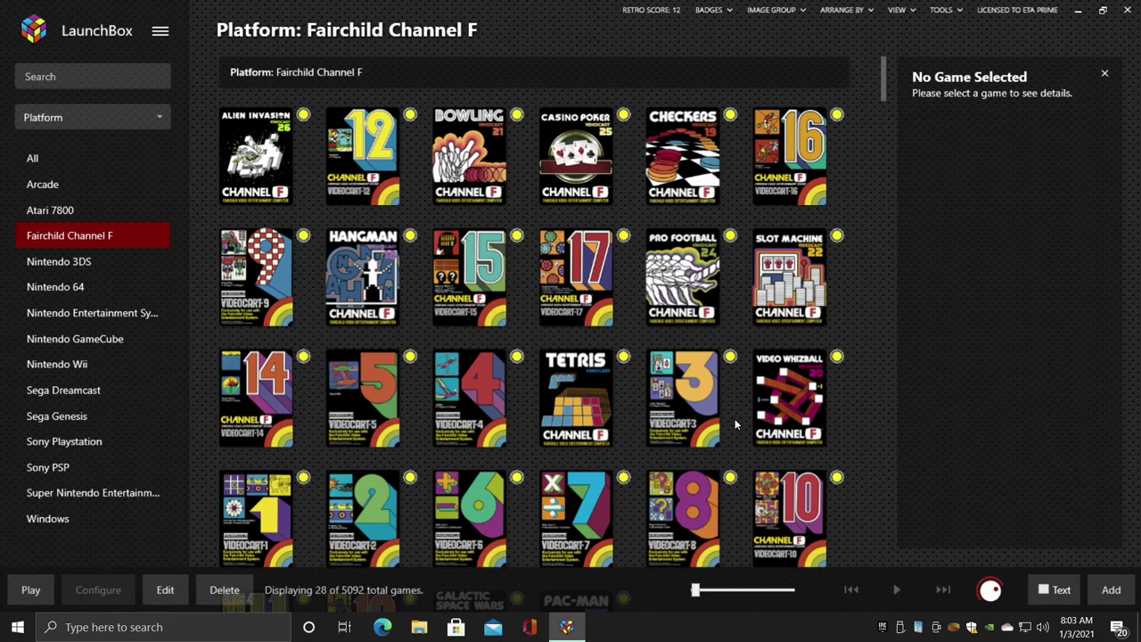
double_click(575, 396)
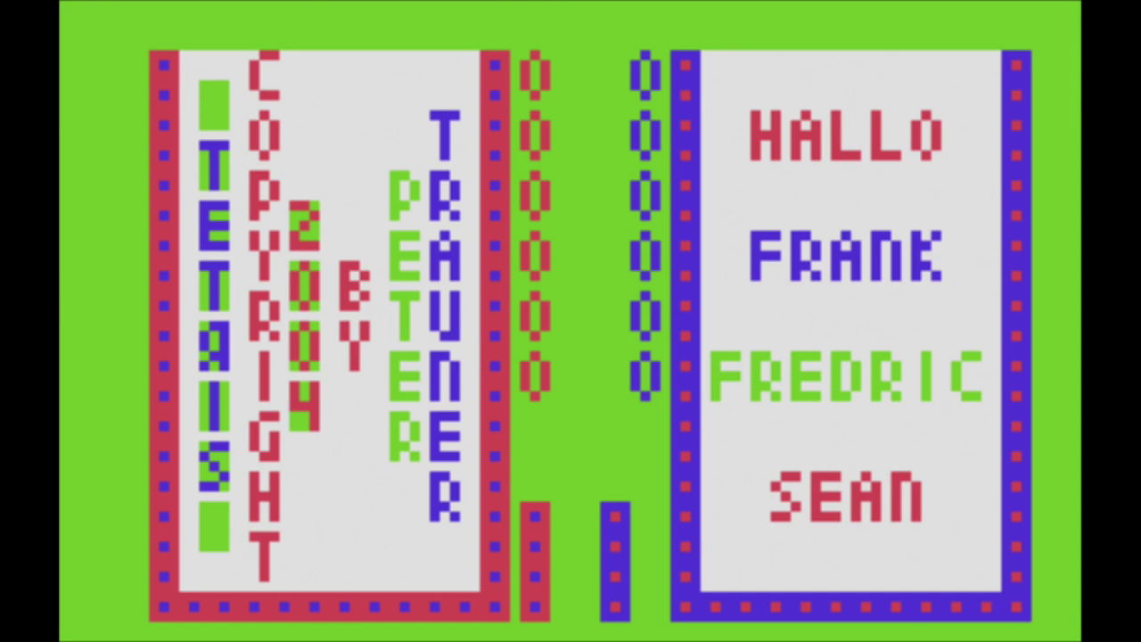
key(Return)
key(Right)
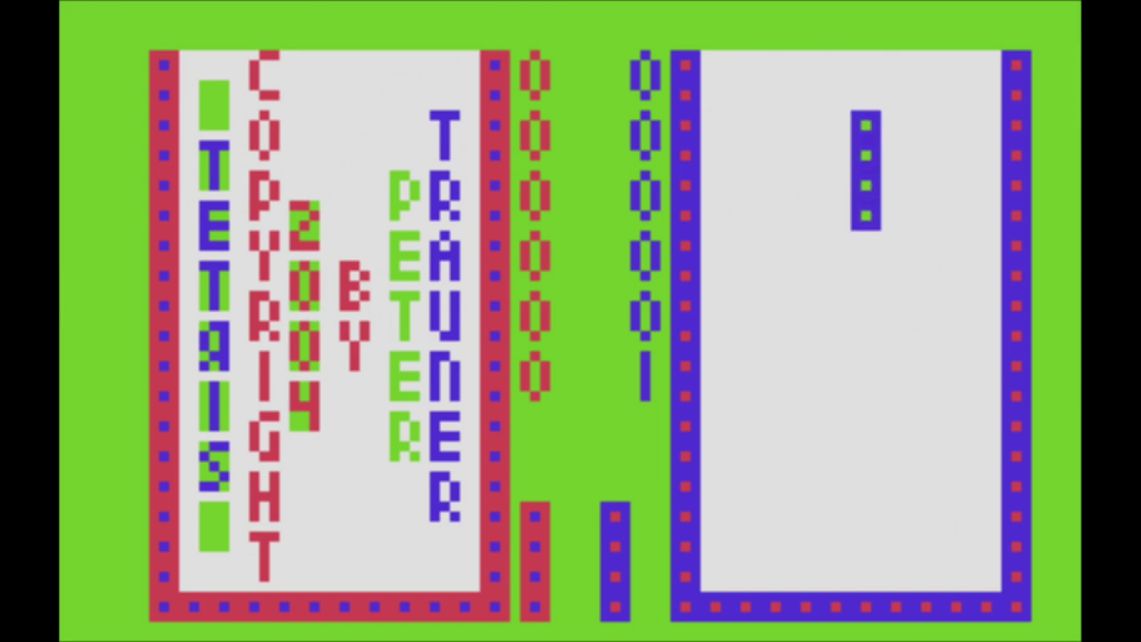
key(Right)
key(Right)
key(Right)
key(Right)
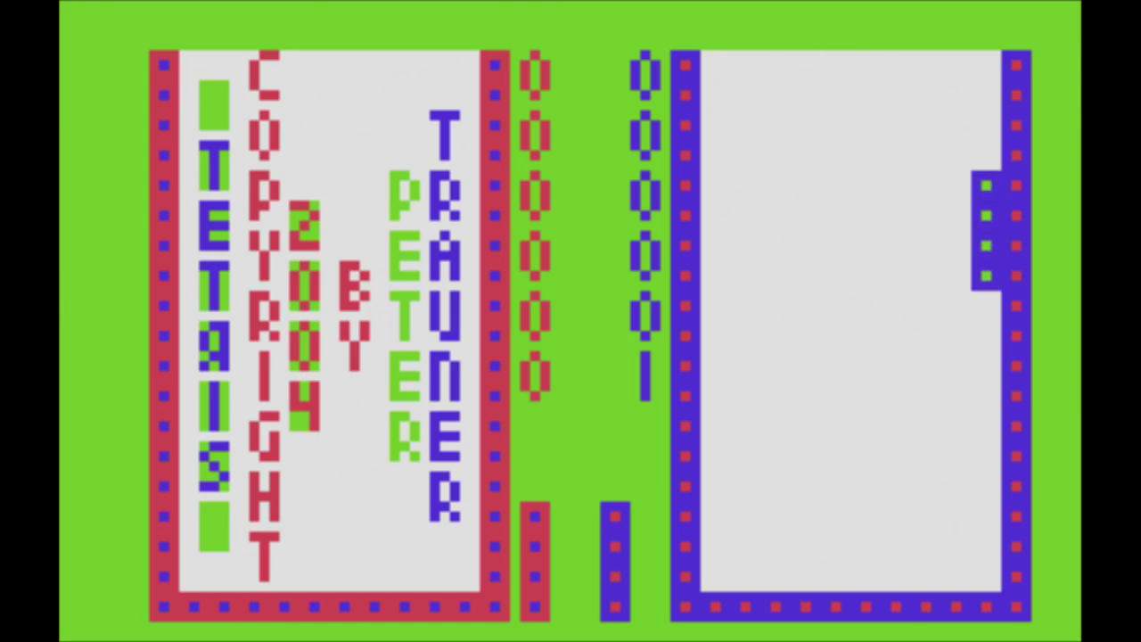
key(Down)
key(Right)
key(Right)
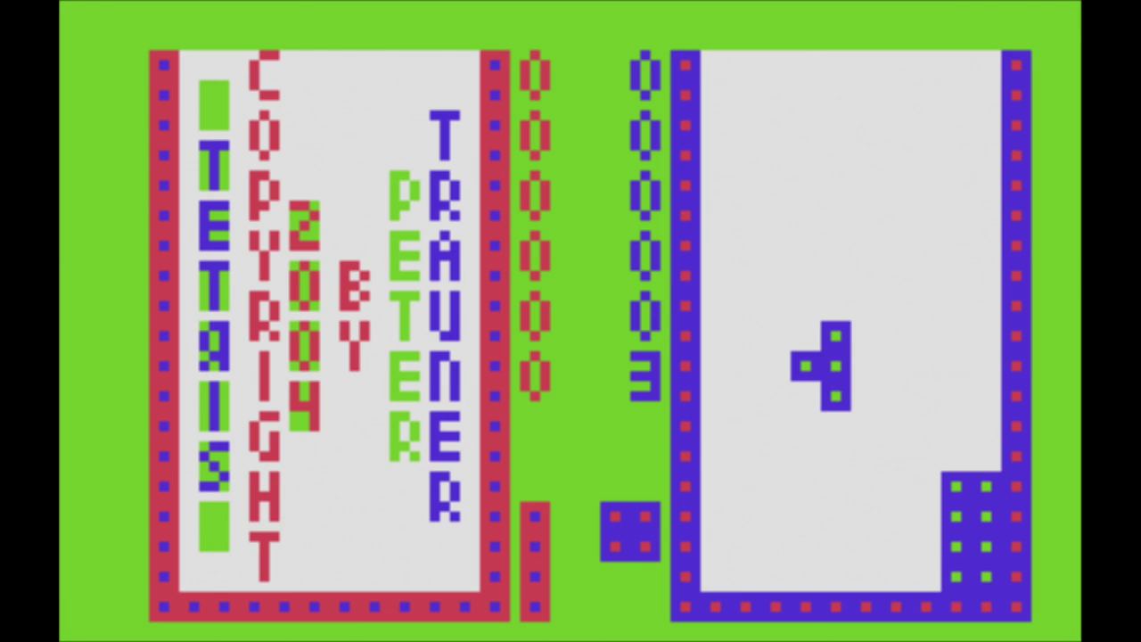
key(Up)
key(Right)
key(Right)
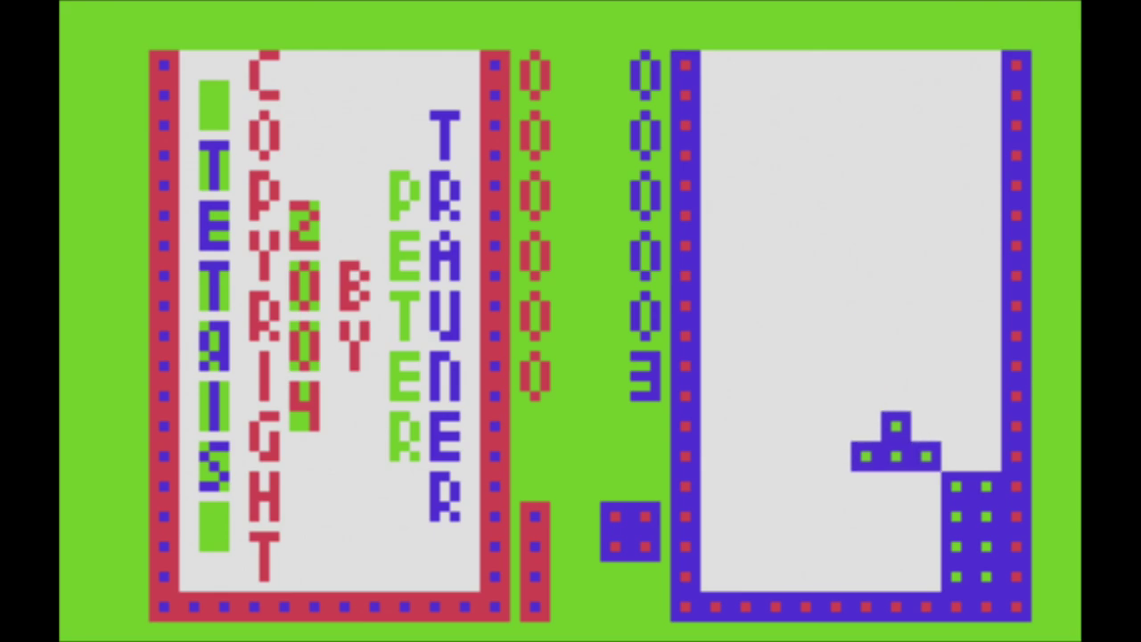
key(Down)
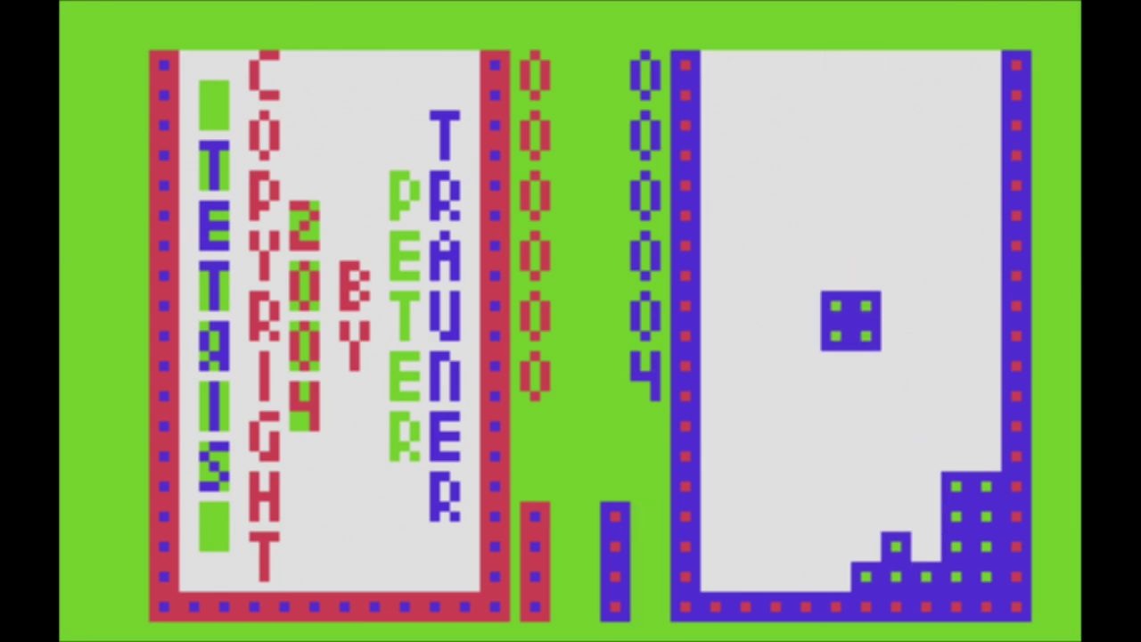
key(Left)
key(Down)
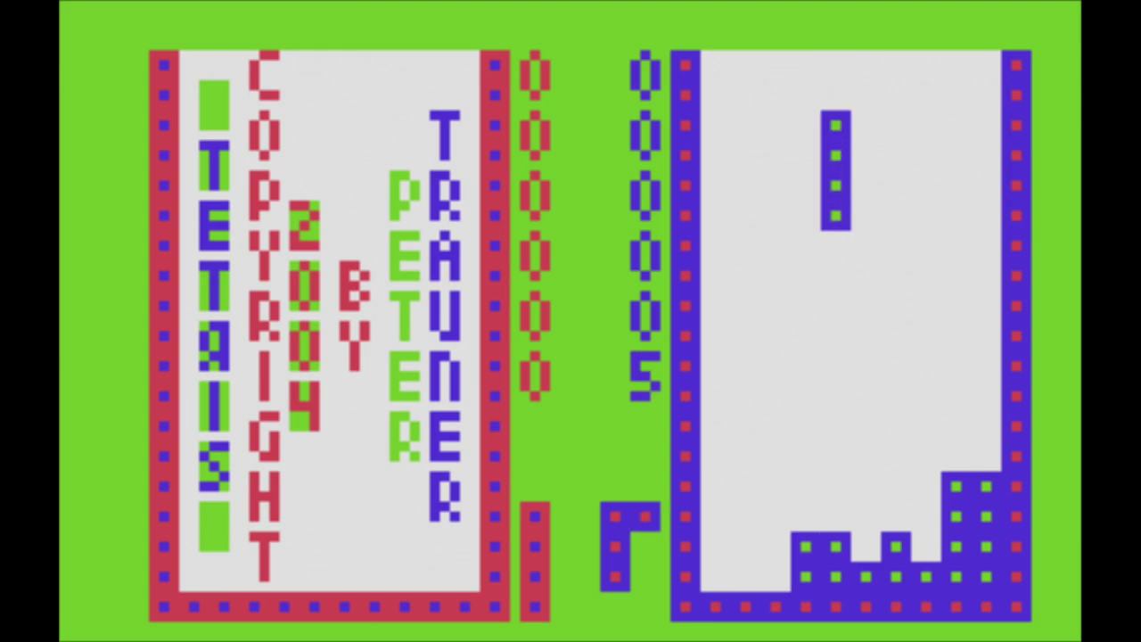
key(Left)
key(Left)
key(Left)
key(Left)
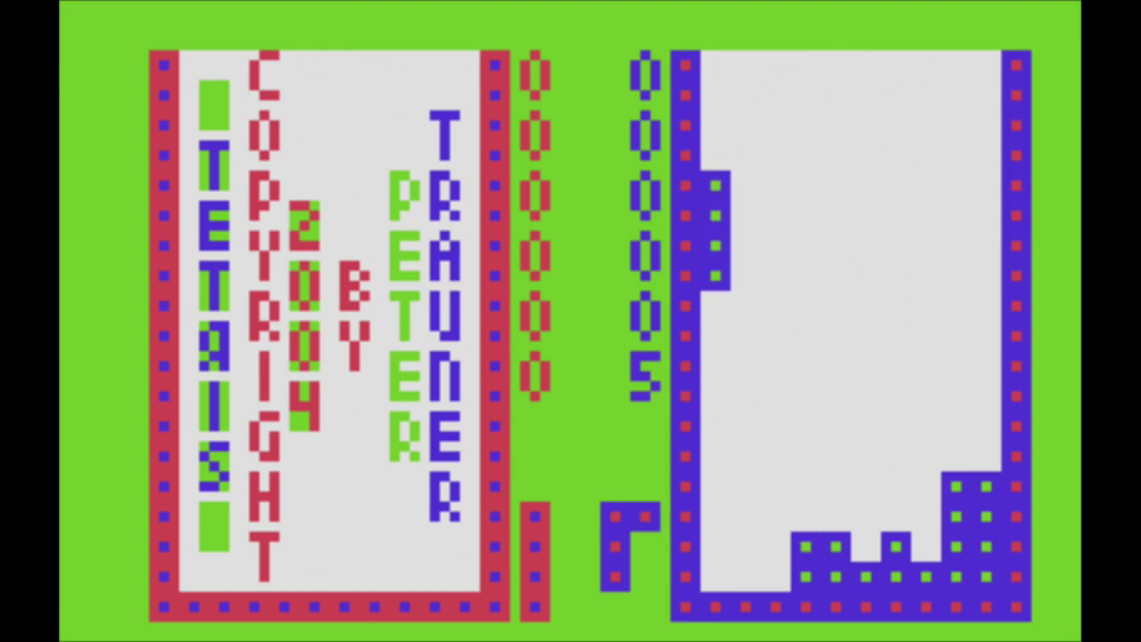
key(Down)
key(Up)
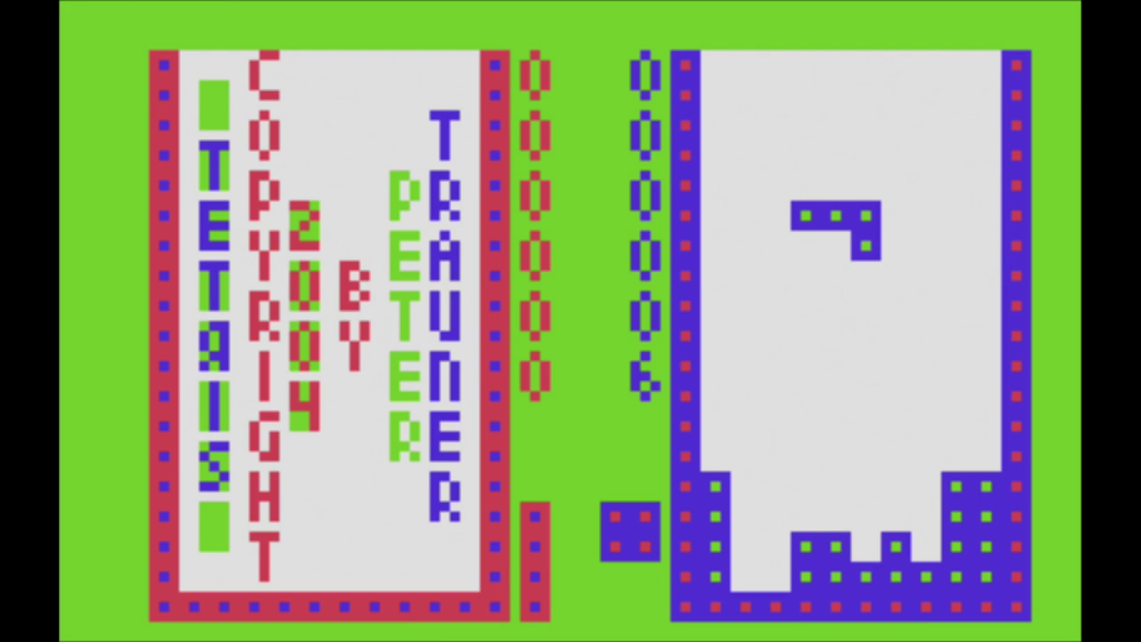
key(Up)
key(Left)
key(Left)
key(Down)
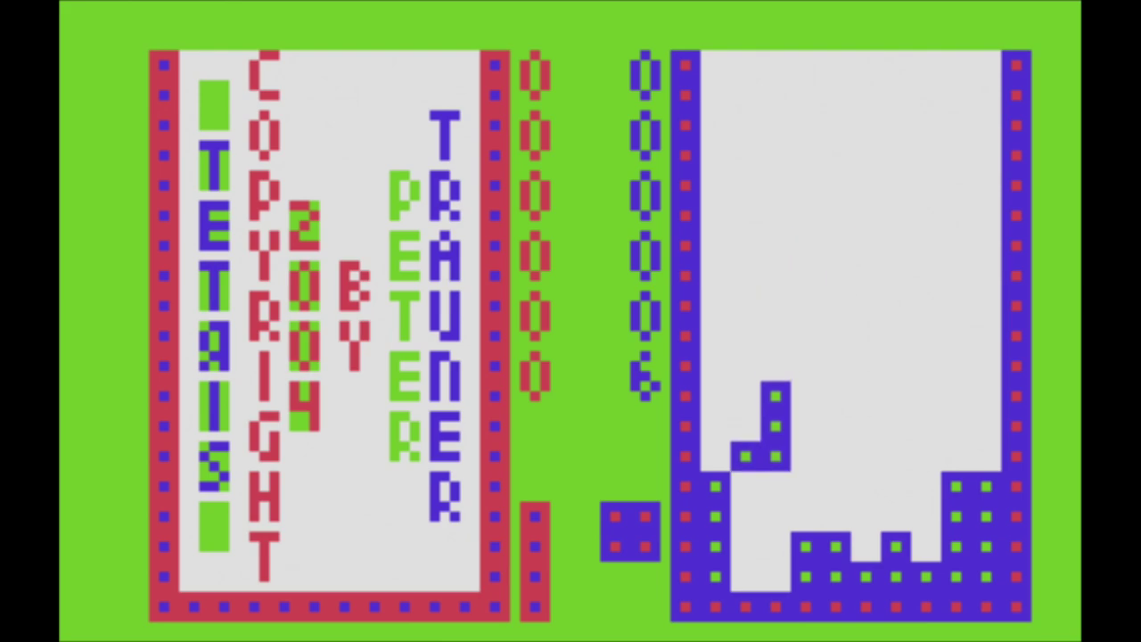
key(Right)
key(Right)
key(Right)
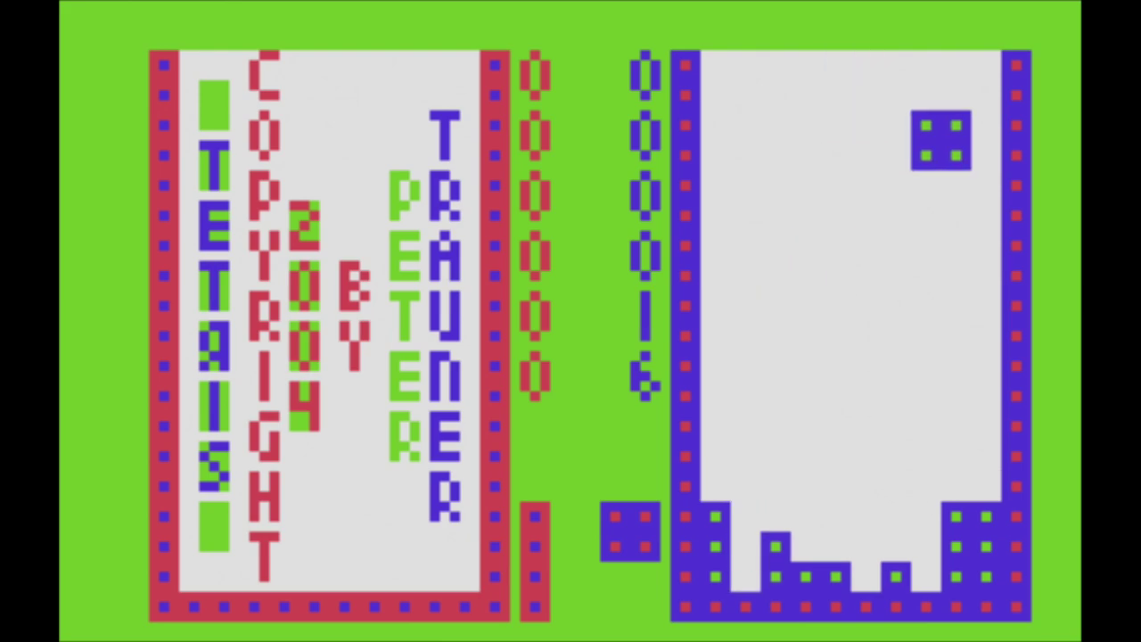
key(Right)
key(Down)
key(Right)
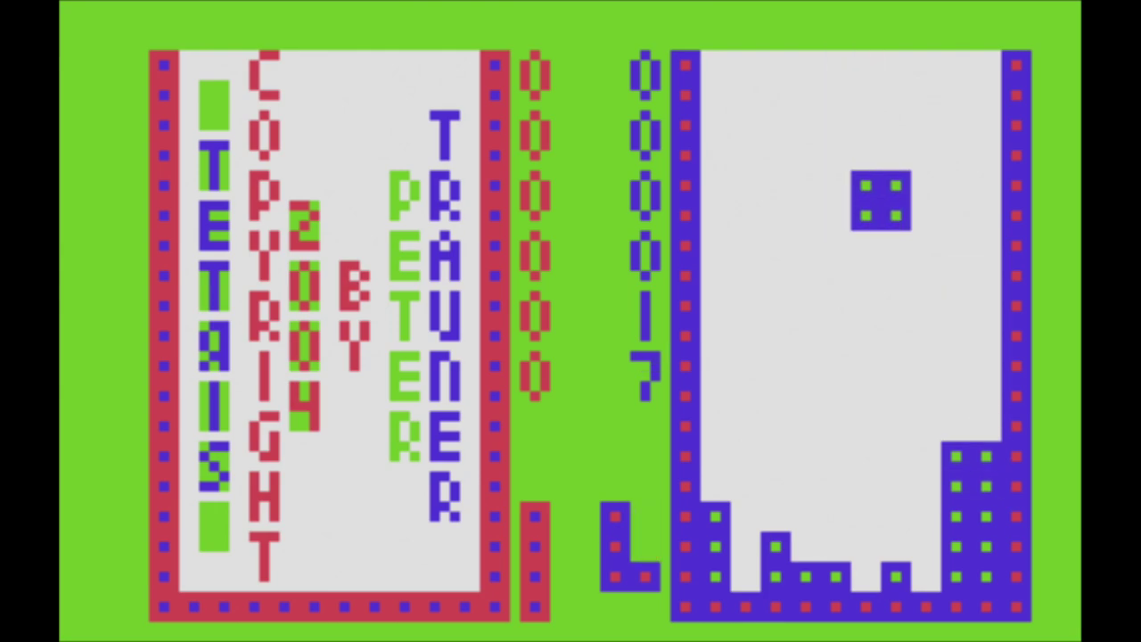
key(Right)
key(Right)
key(Right)
key(Left)
key(Left)
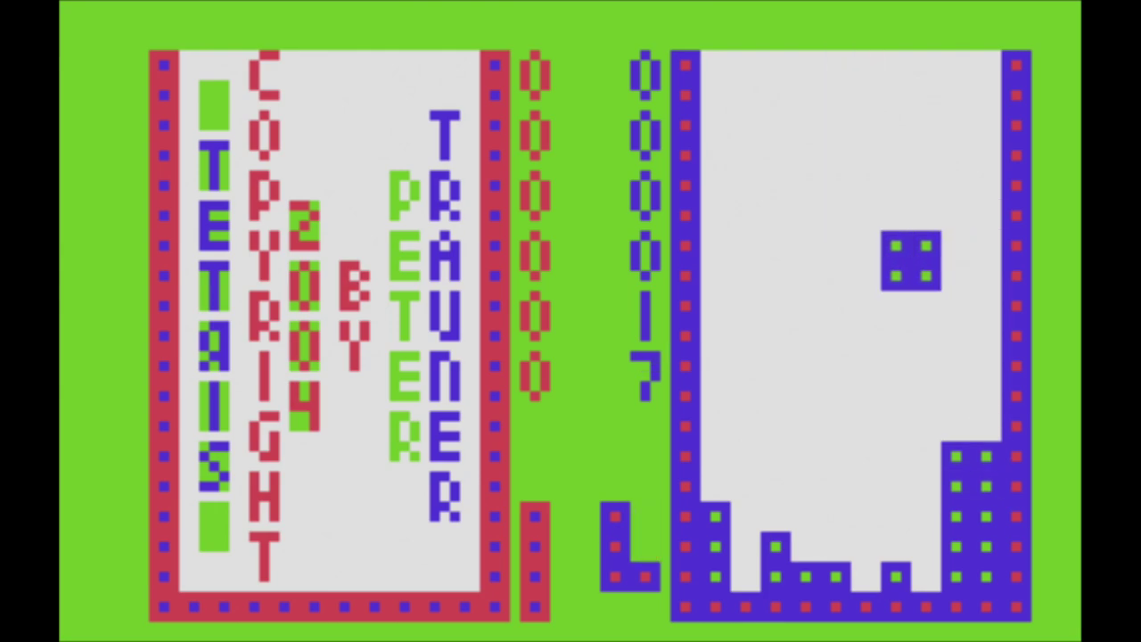
key(Left)
key(Left)
key(Left)
key(Down)
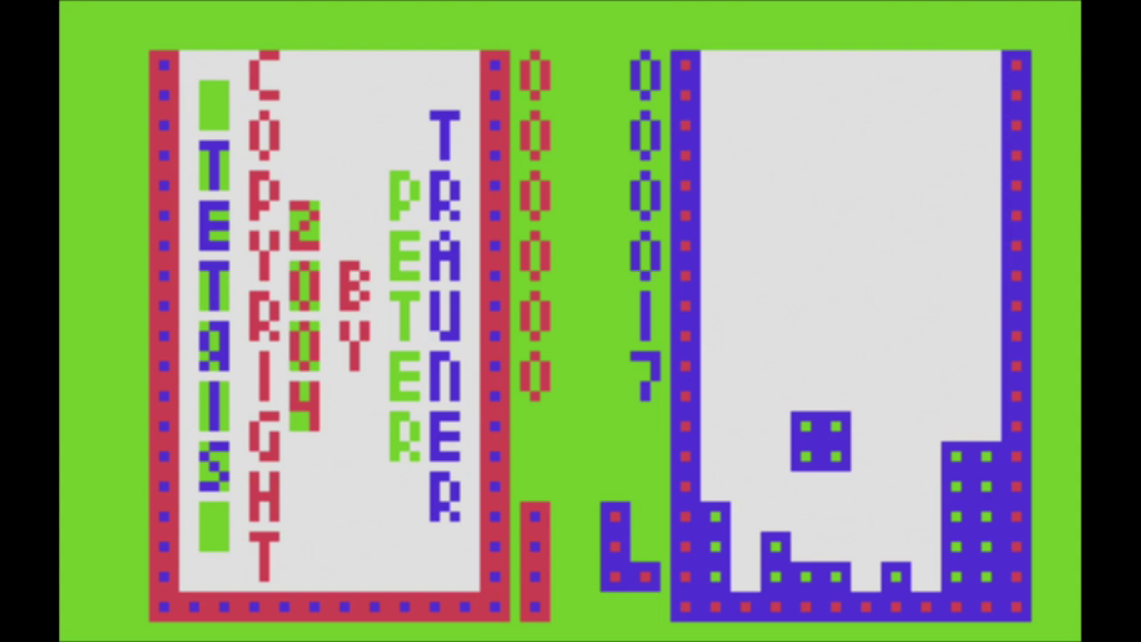
key(Up)
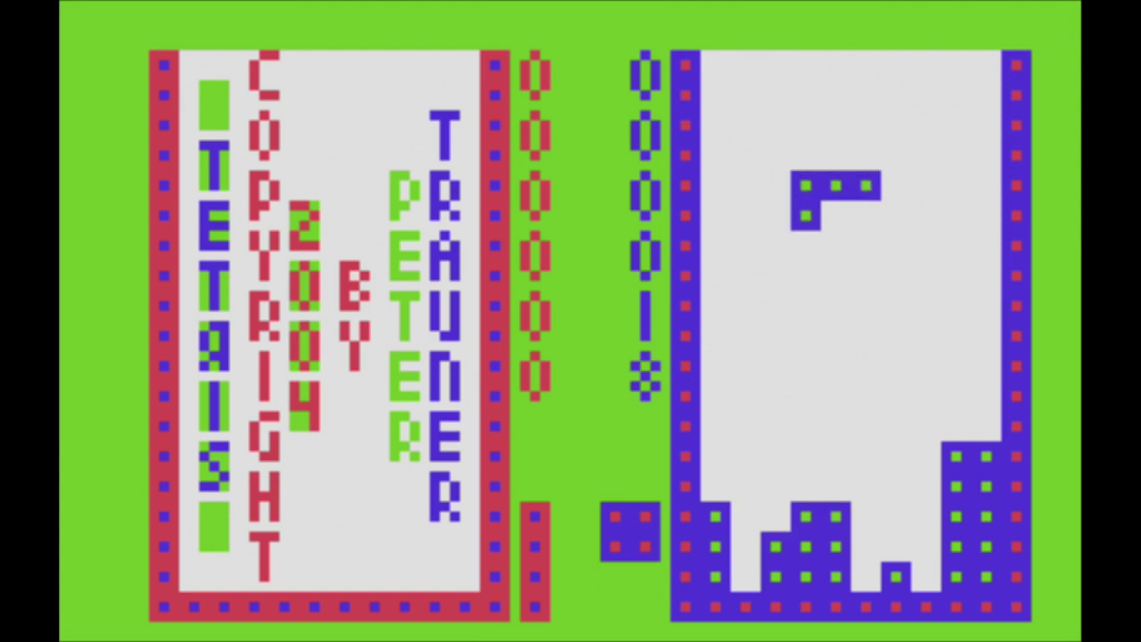
key(Up)
key(Right)
key(Right)
key(Up)
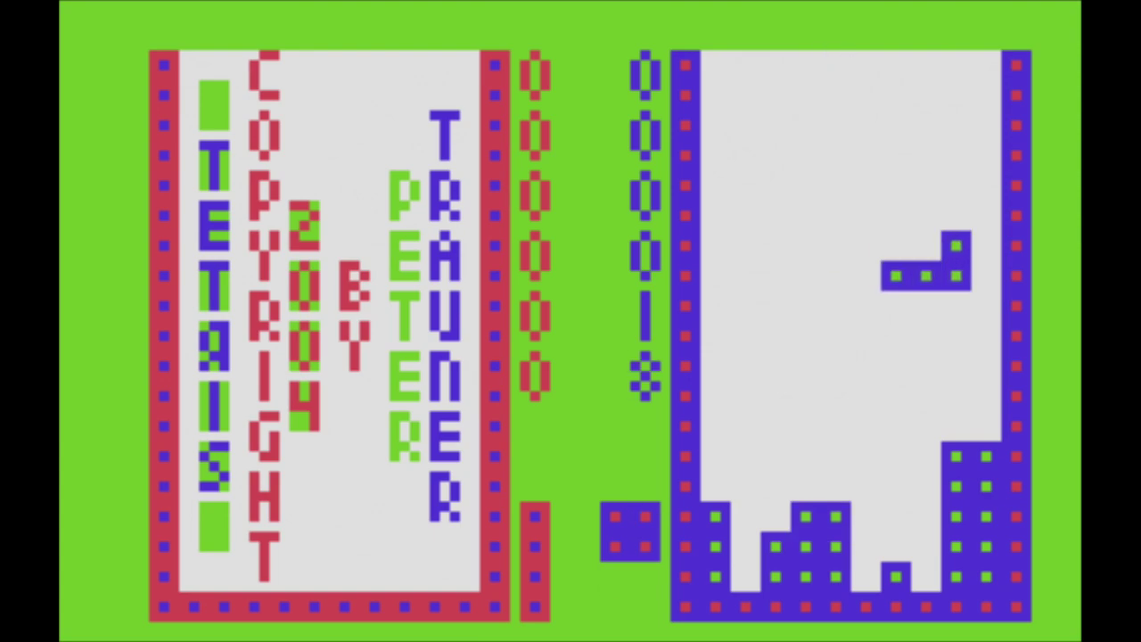
- Rotate the falling L-shaped Tetris piece upright, shift it over the stack left of the well's centre and drop it
key(Up)
key(Left)
key(Left)
key(Left)
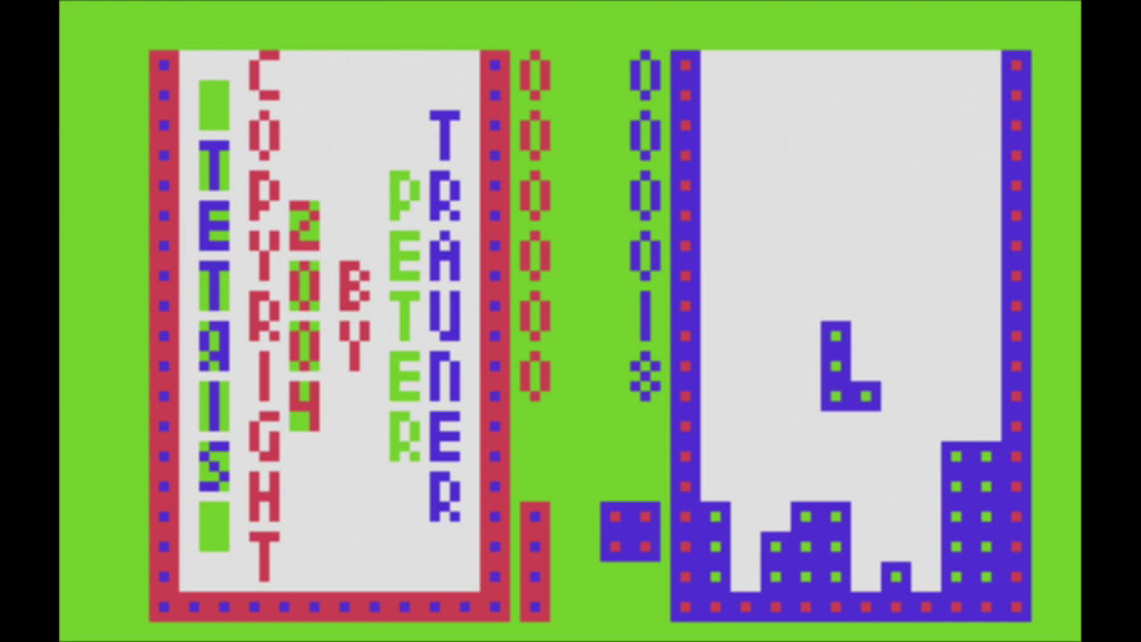
key(Left)
key(Down)
- Move the square Tetris piece against the well's right wall and drop it onto the tall stack there
key(Right)
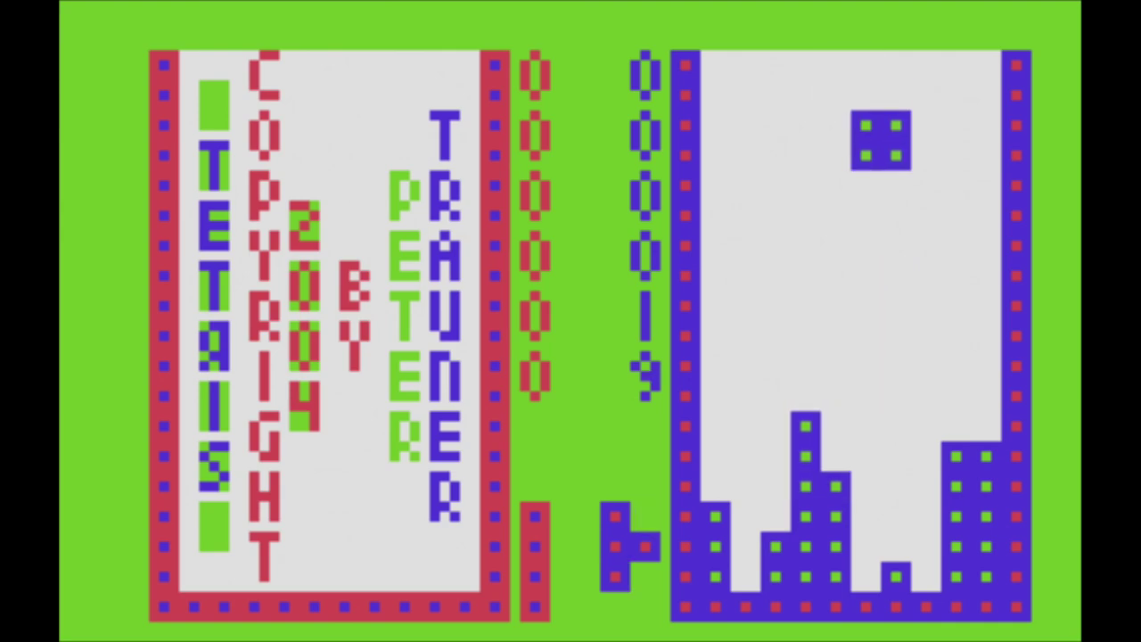
key(Right)
key(Right)
key(Right)
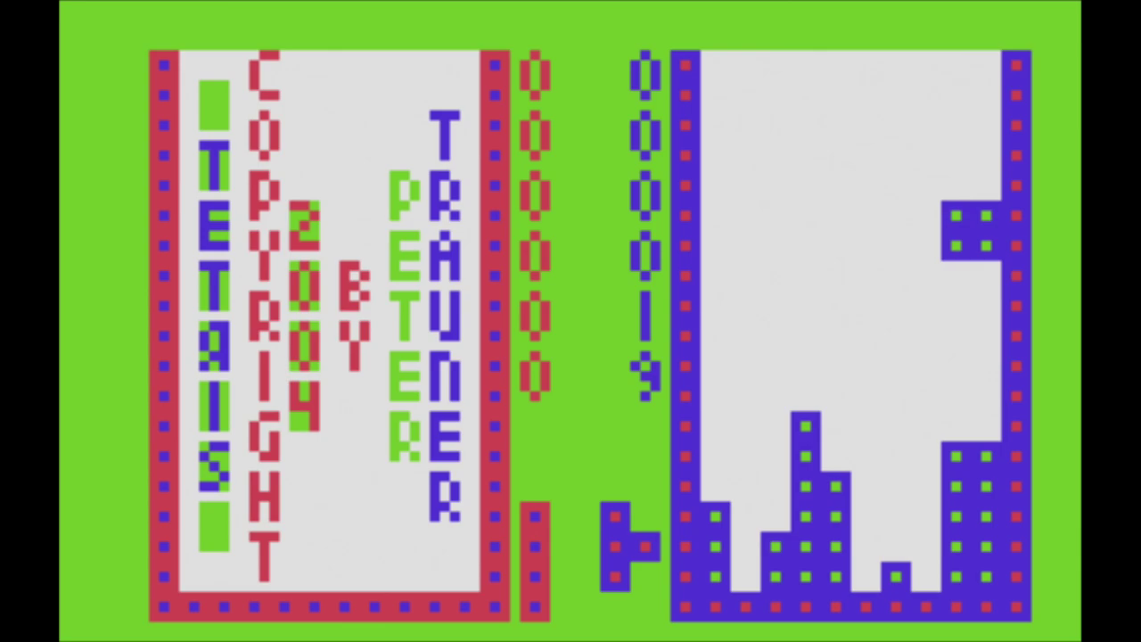
key(Down)
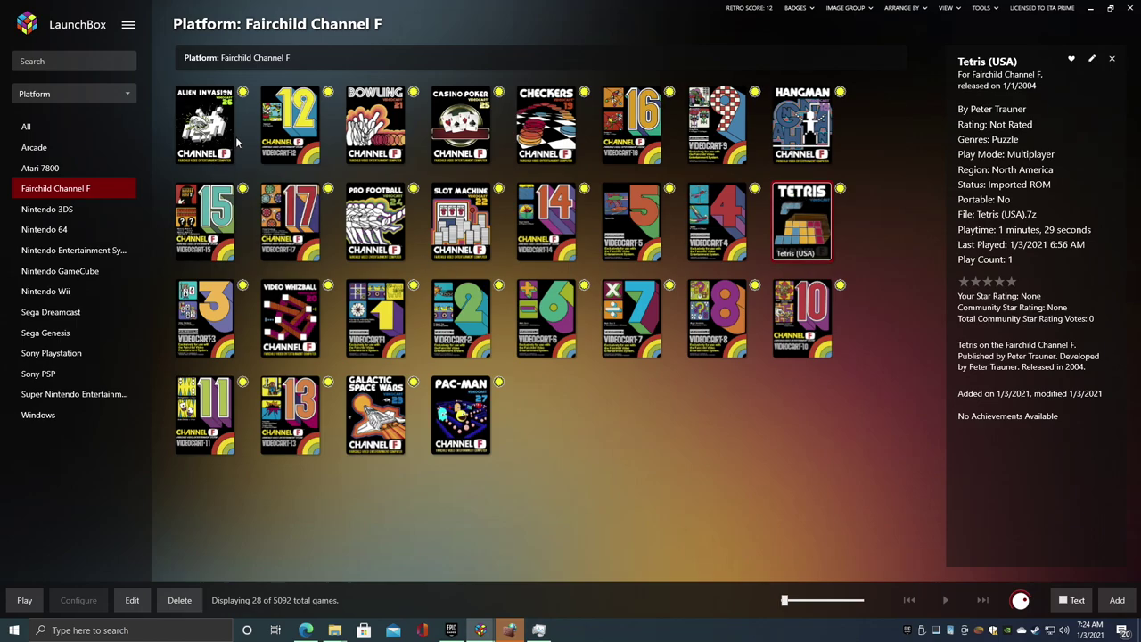
- Launch Alien Invasion, go through the console's Reset and mode buttons, and start the game with button 4
double_click(205, 125)
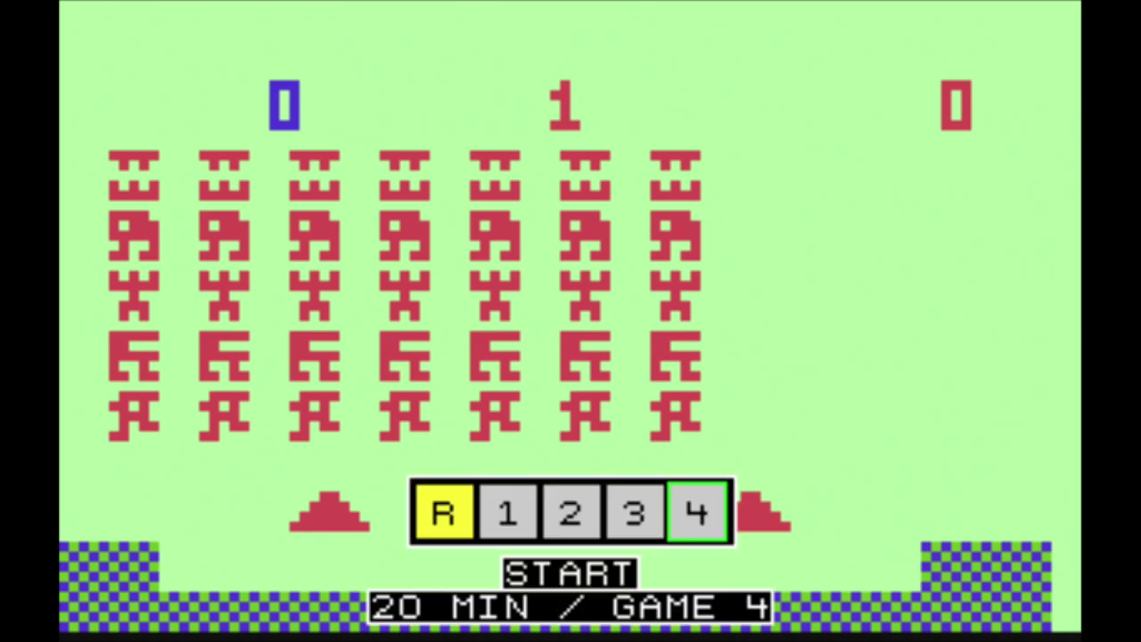
key(Left)
key(Left)
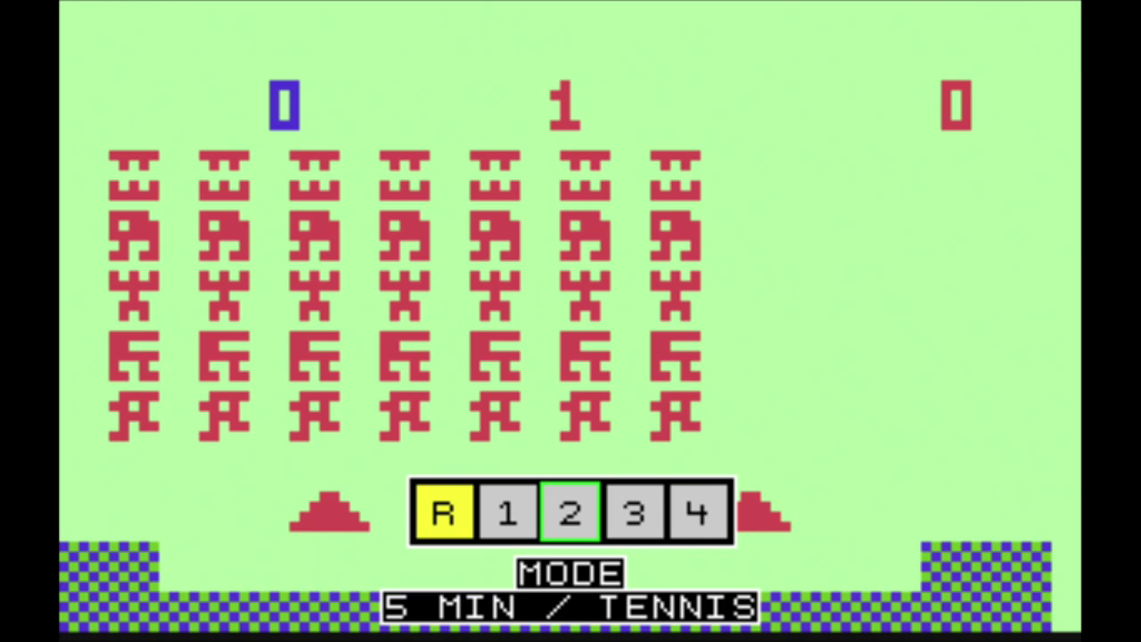
key(Left)
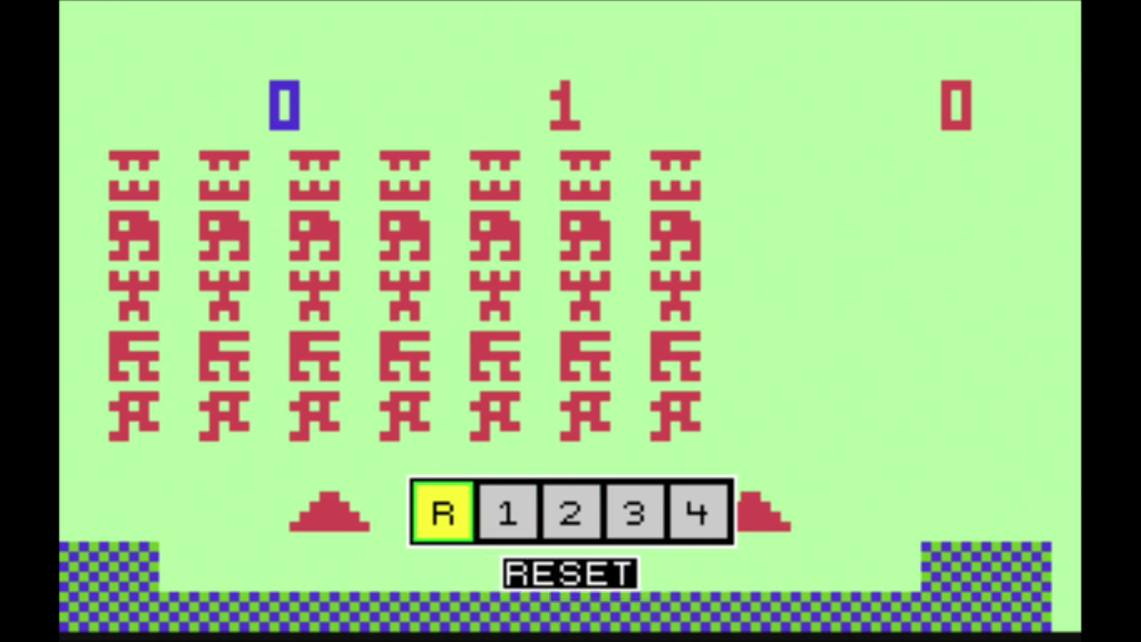
key(Right)
key(Right)
key(Right)
key(Right)
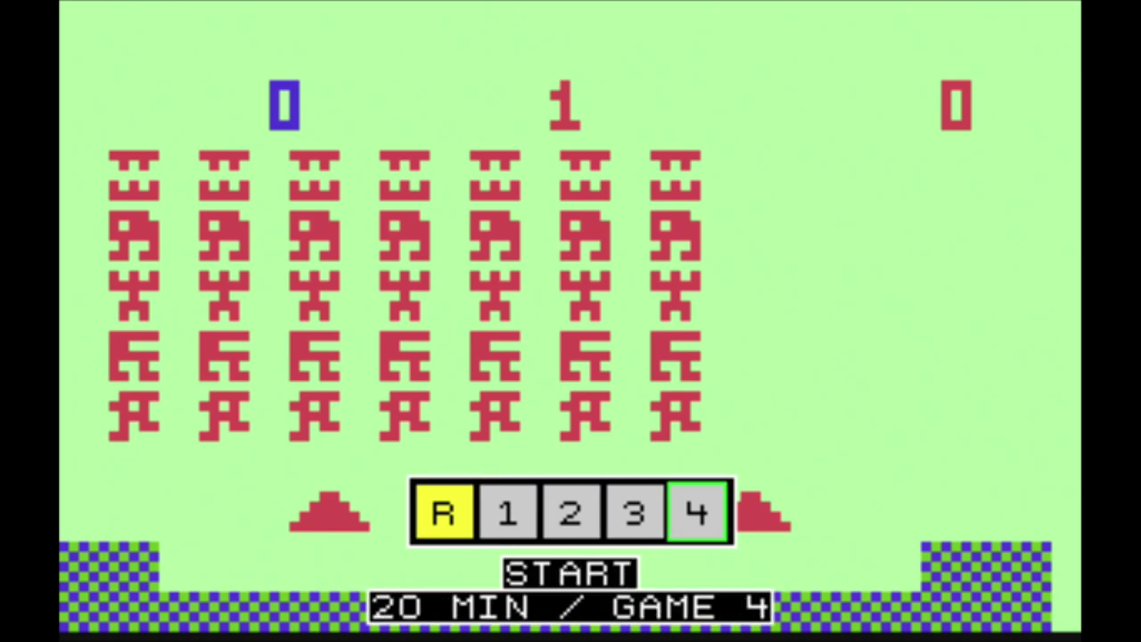
key(Return)
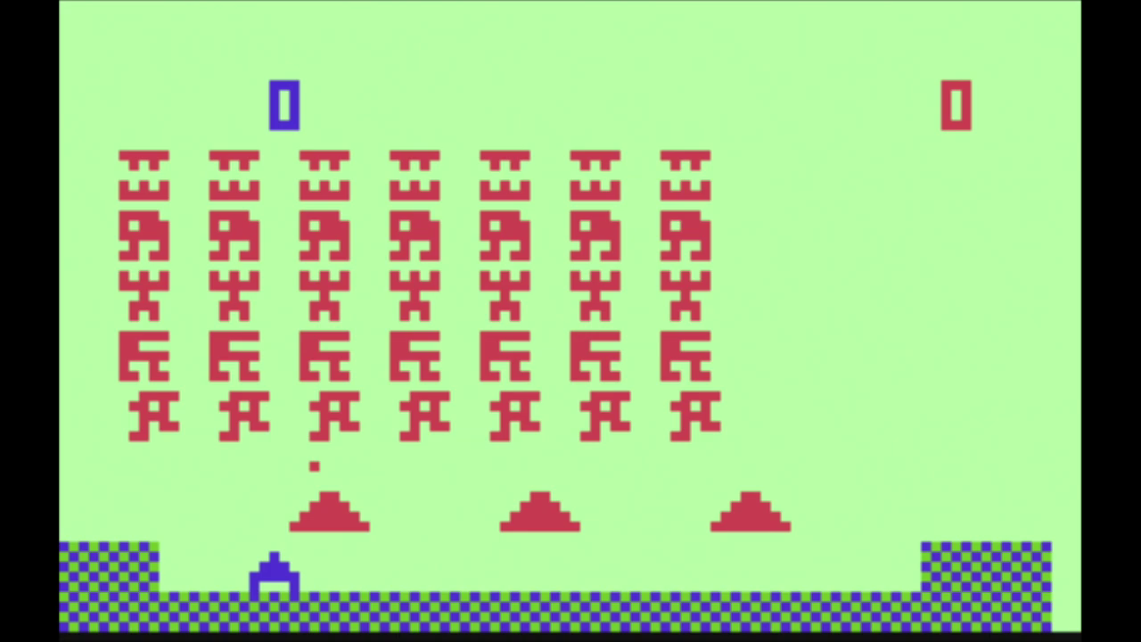
- Steer the cannon between the first two shields and shoot the three lowest aliens of the third column
key(Right)
key(Right)
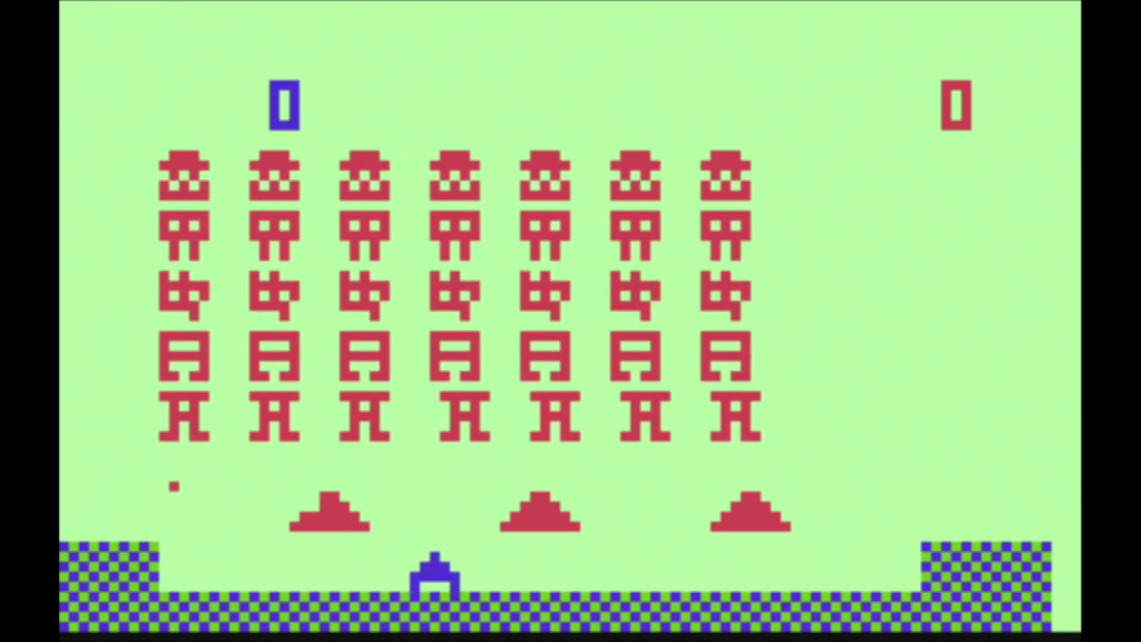
key(Right)
key(space)
key(Left)
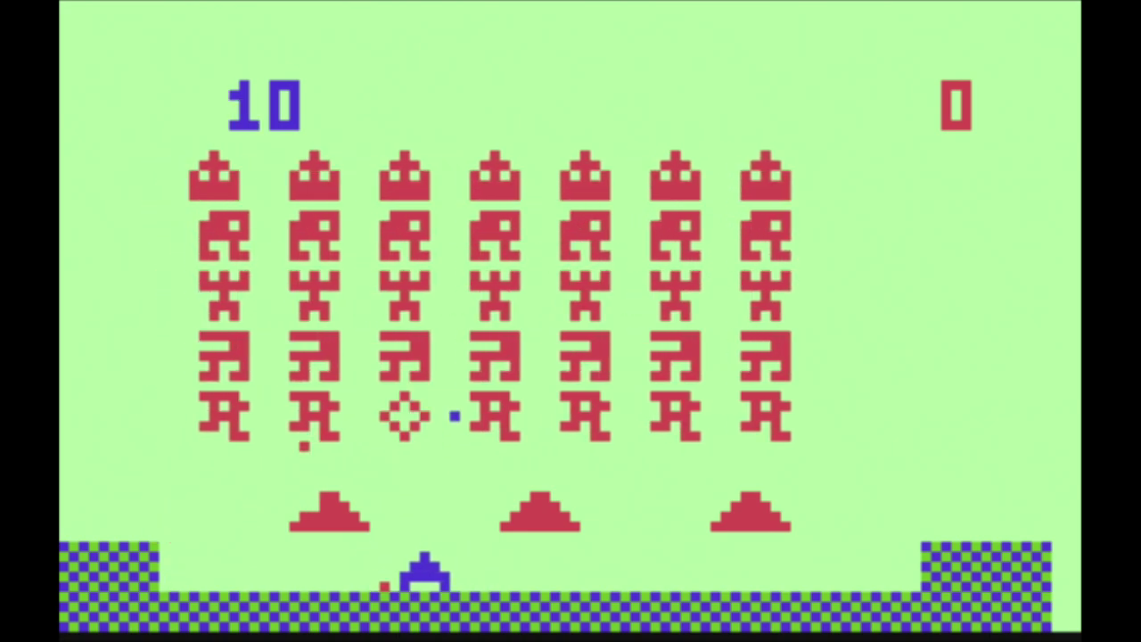
key(Right)
key(space)
key(Left)
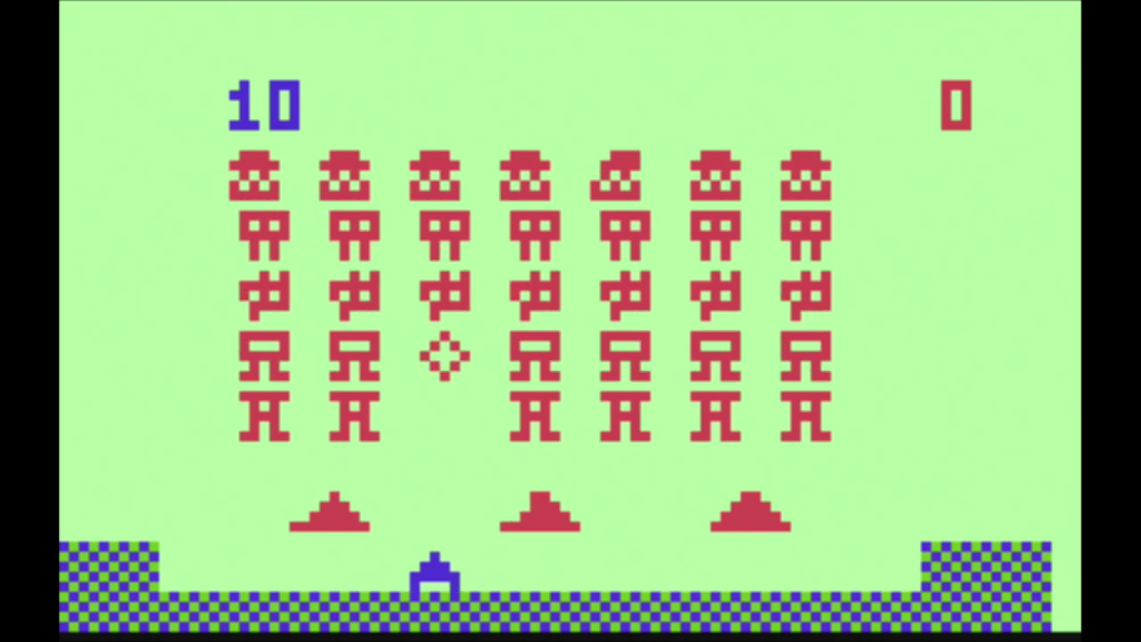
key(Right)
key(space)
key(Right)
key(Left)
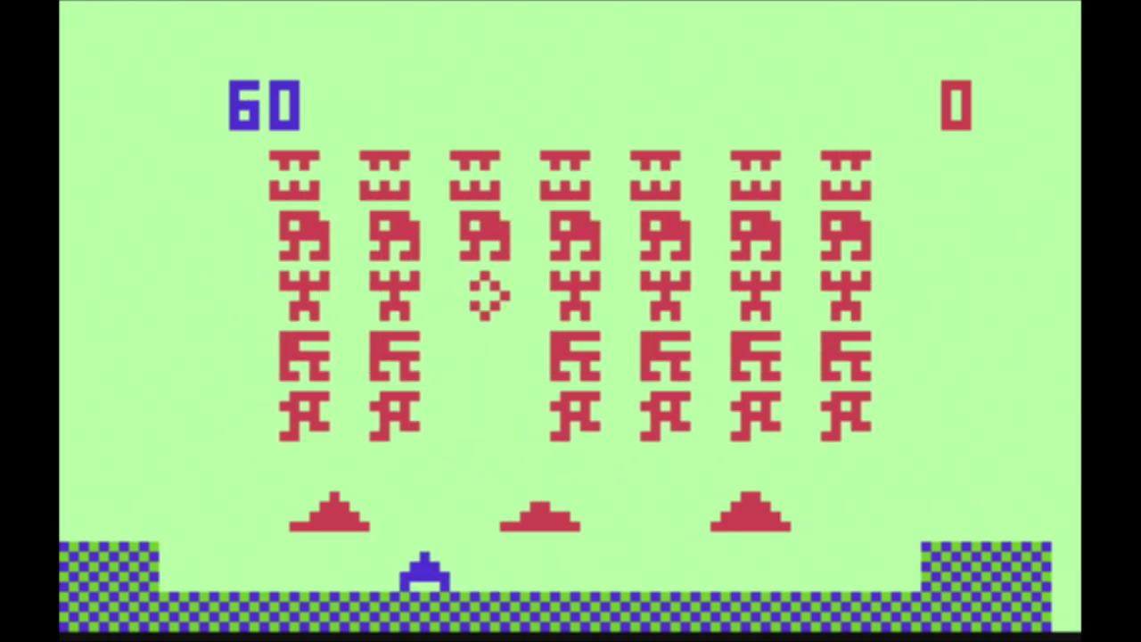
- Shoot the next alien up in the third column and the four lowest aliens of the second column
key(space)
key(space)
key(Right)
key(space)
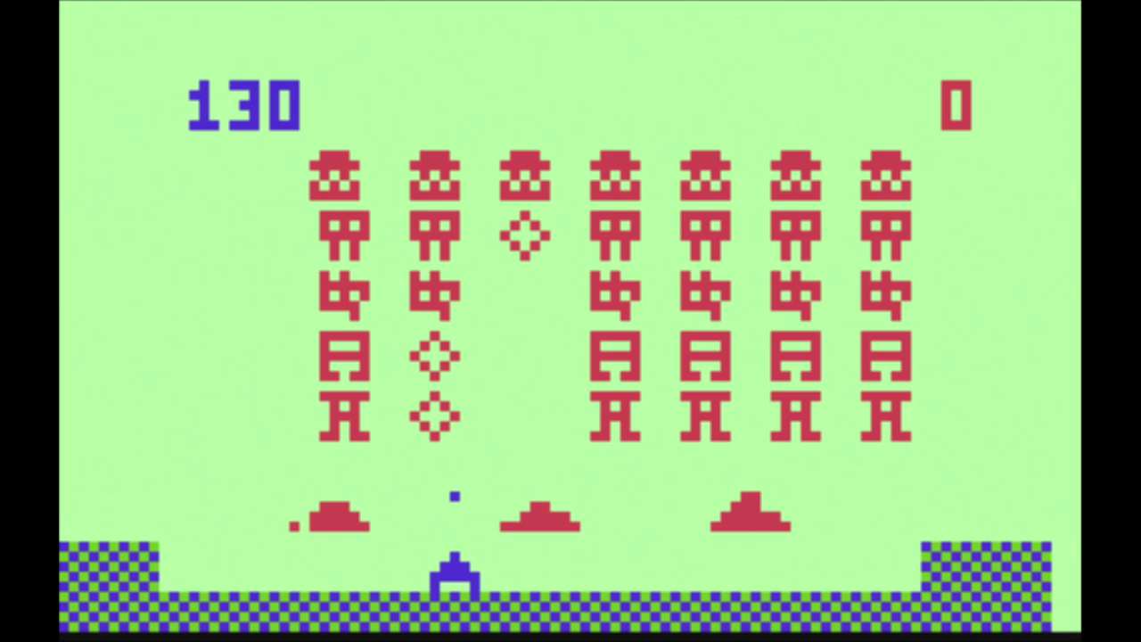
key(space)
key(Right)
key(Right)
key(space)
key(Right)
key(space)
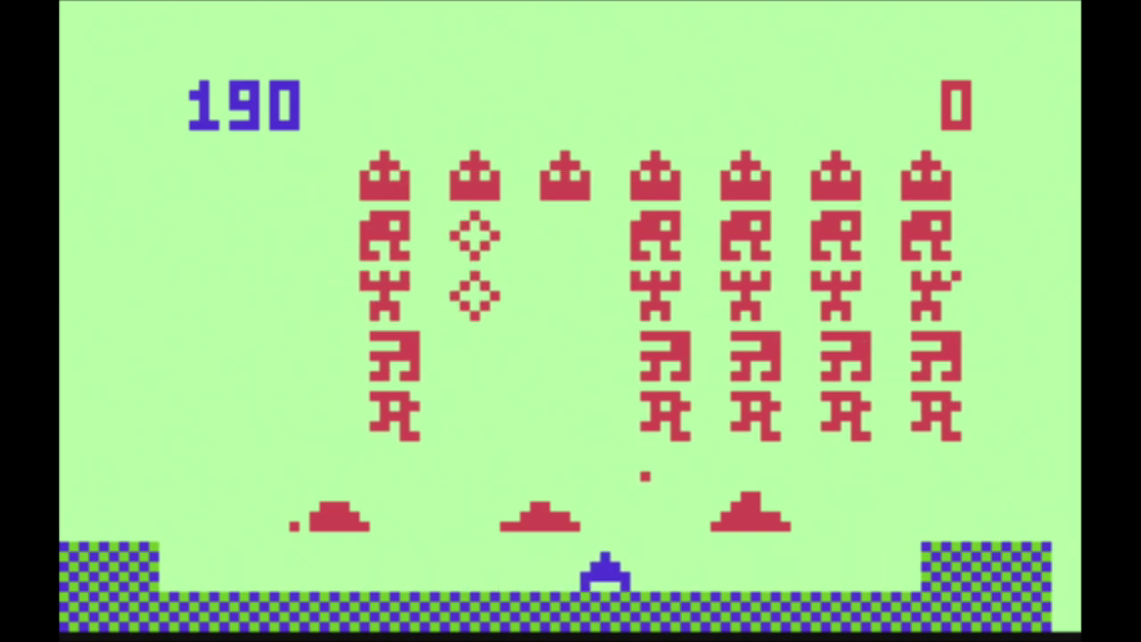
- Shift the cannon around the middle shield and shoot the lowest alien of the fourth column
key(Left)
key(space)
key(Right)
key(Right)
key(space)
key(Left)
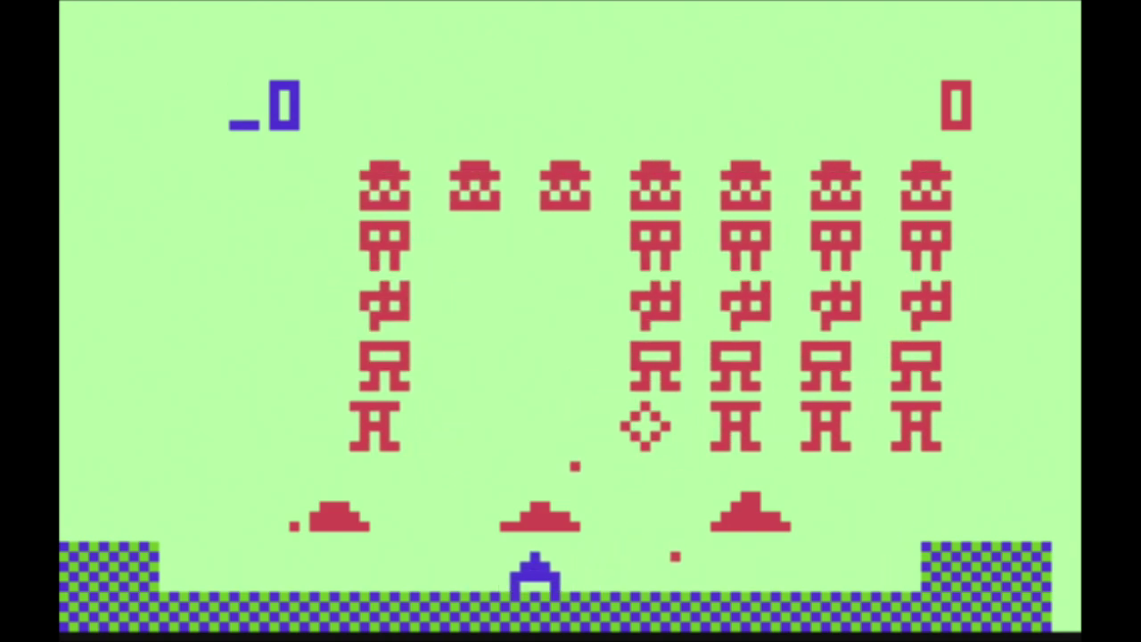
- Shoot the last alien of the third column and the saucer passing above the formation
key(Left)
key(space)
key(Right)
key(Left)
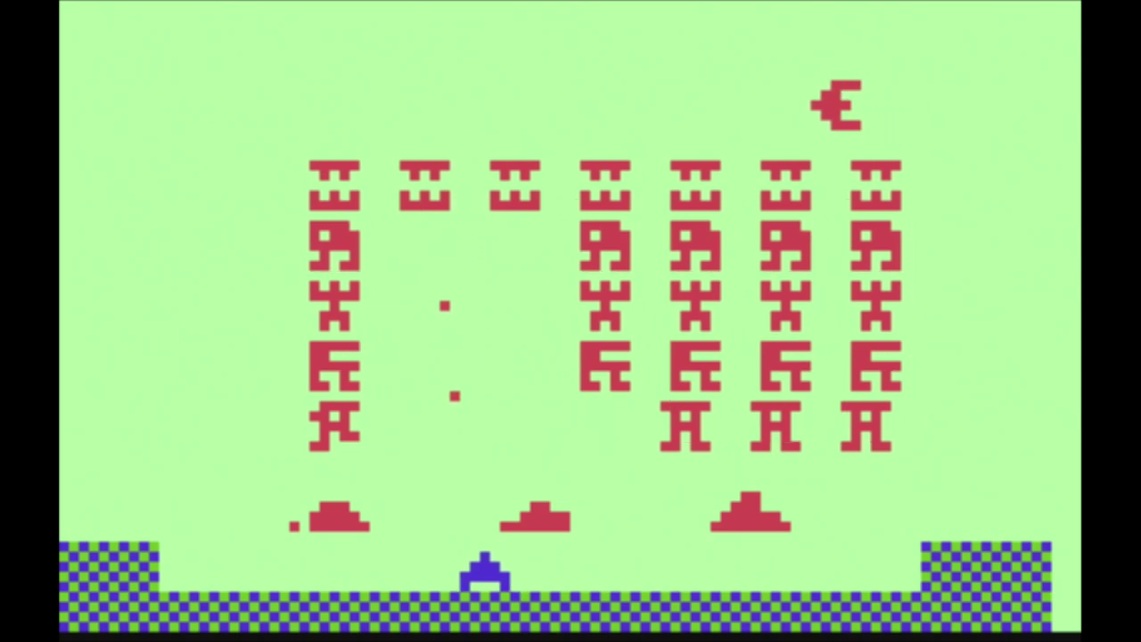
key(space)
key(Right)
key(Left)
key(Left)
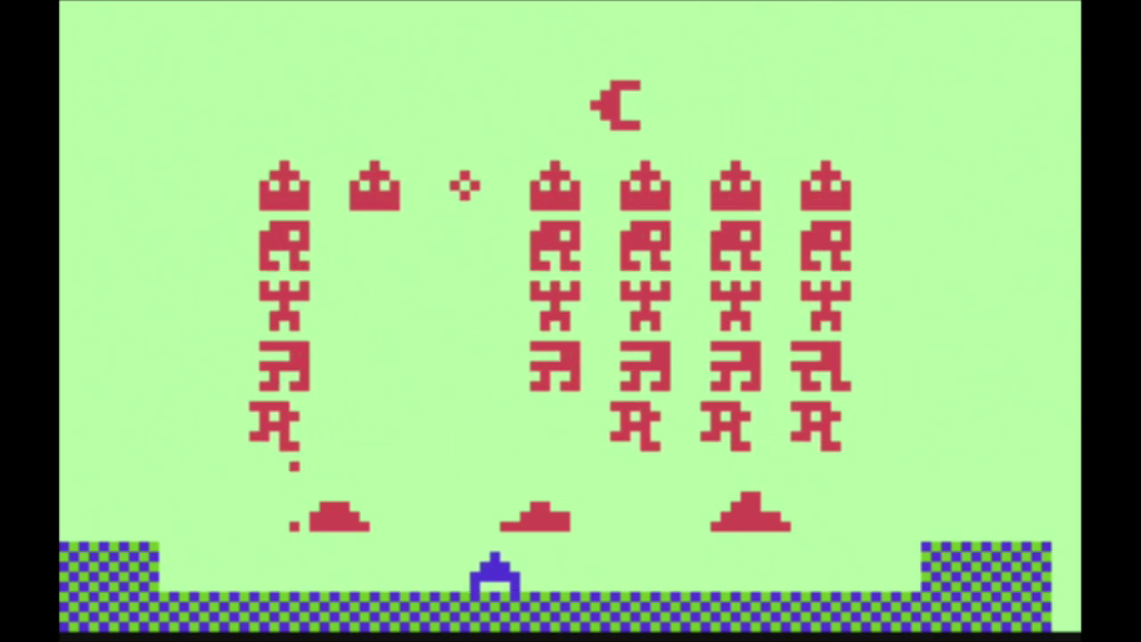
key(space)
key(Right)
key(Right)
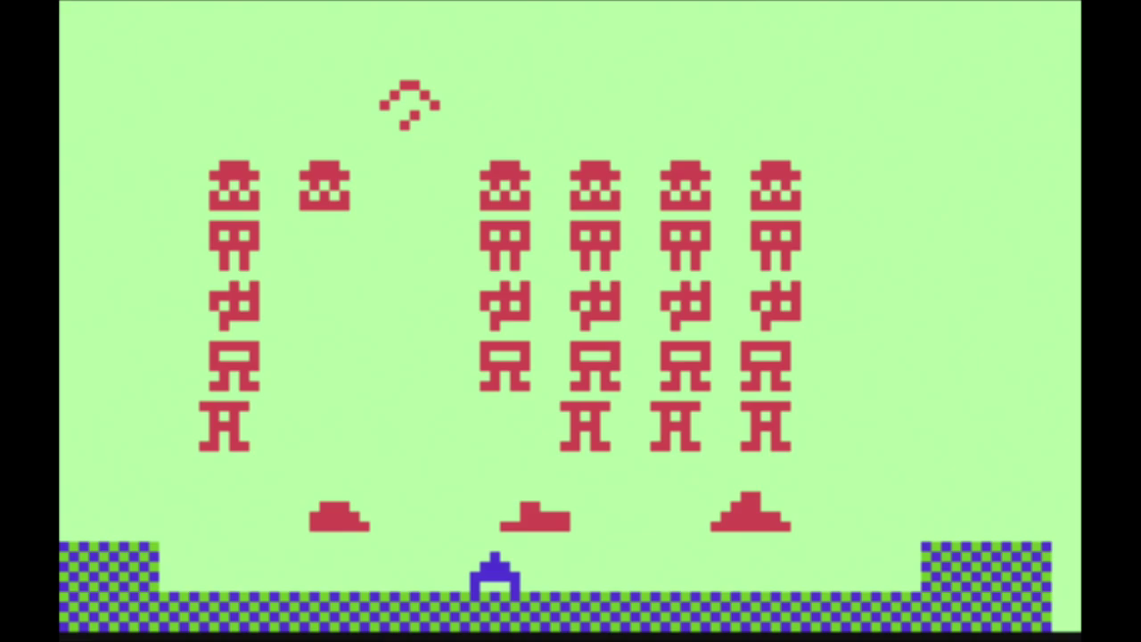
- Follow the fourth alien column with the cannon and shoot its remaining aliens up to the second row
key(Left)
key(space)
key(Right)
key(Left)
key(space)
key(Right)
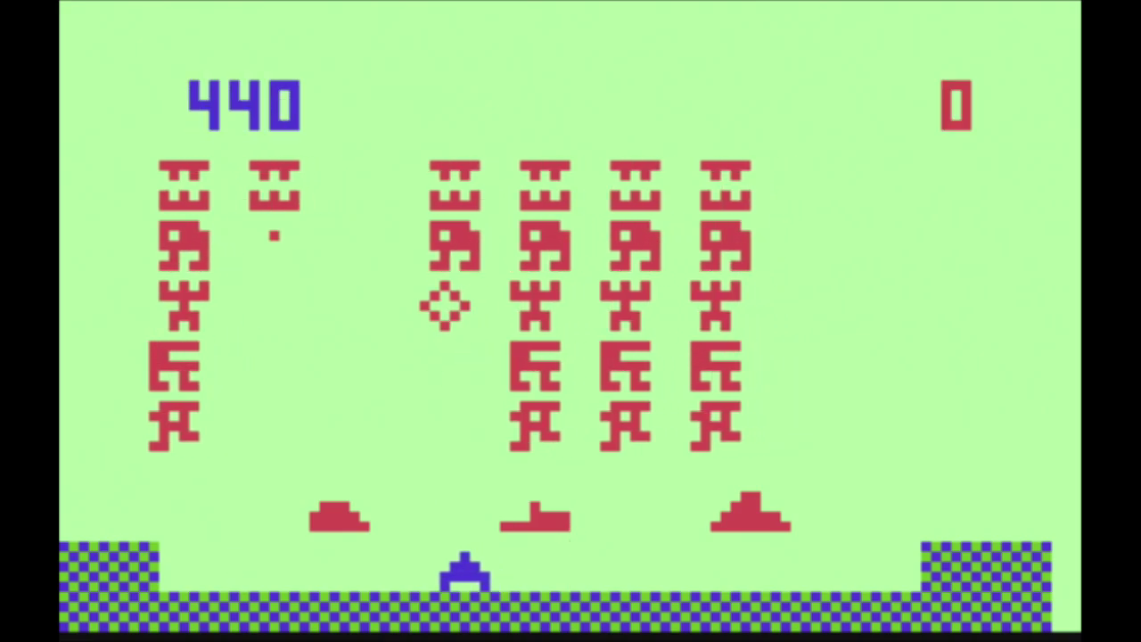
key(Left)
key(space)
key(Left)
key(space)
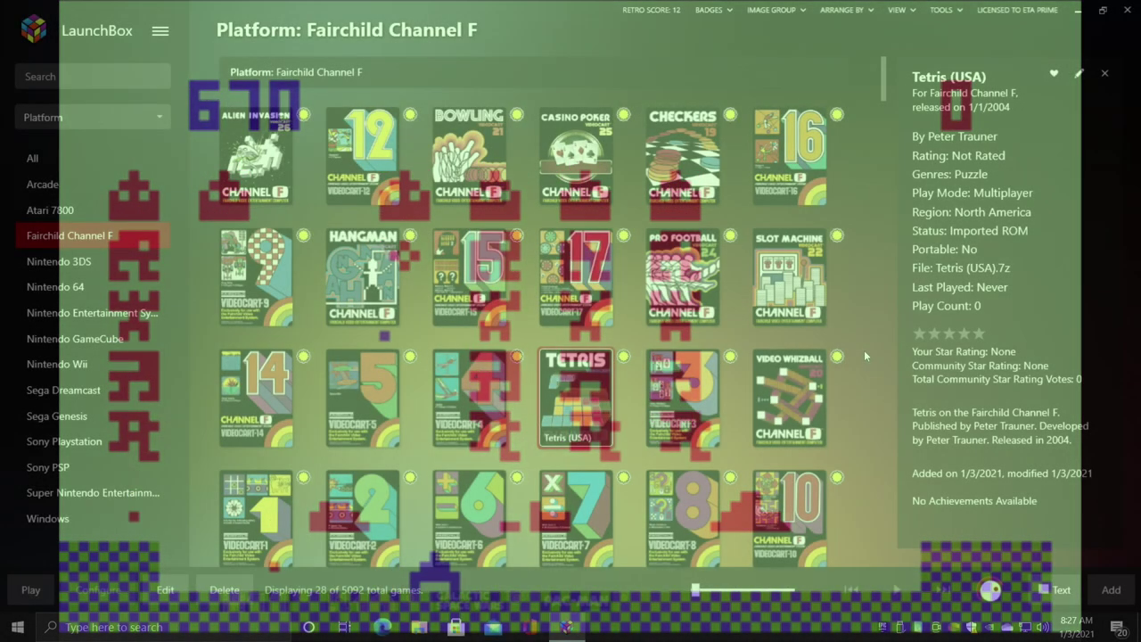